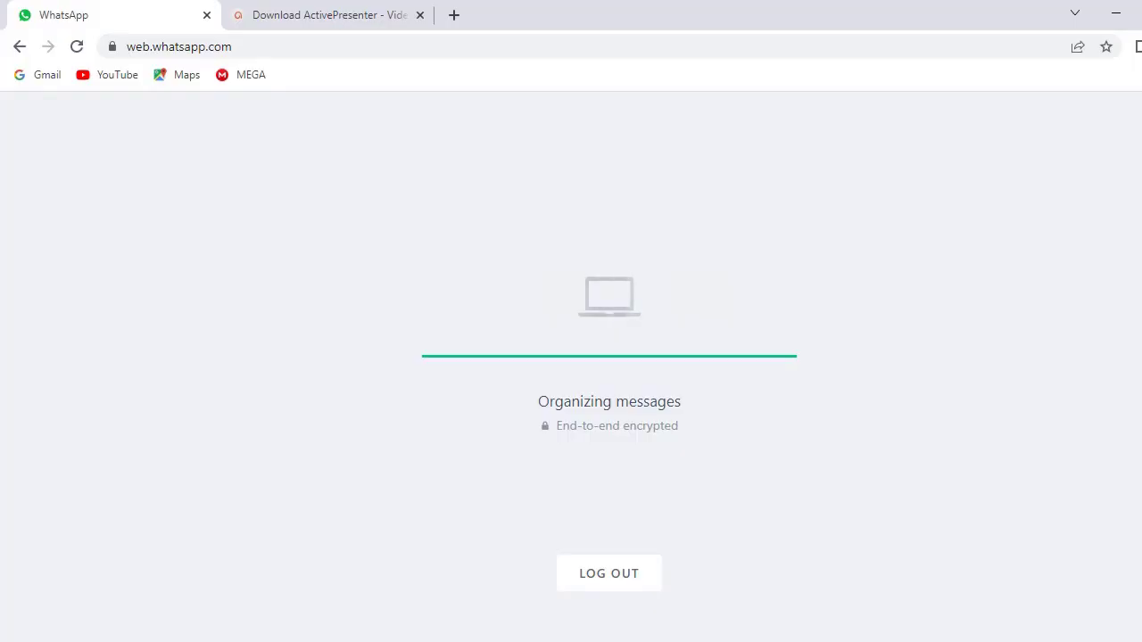
Step: Minimize the WhatsApp Chrome window and the 192.168.255.3 Chrome window
left_click(1118, 8)
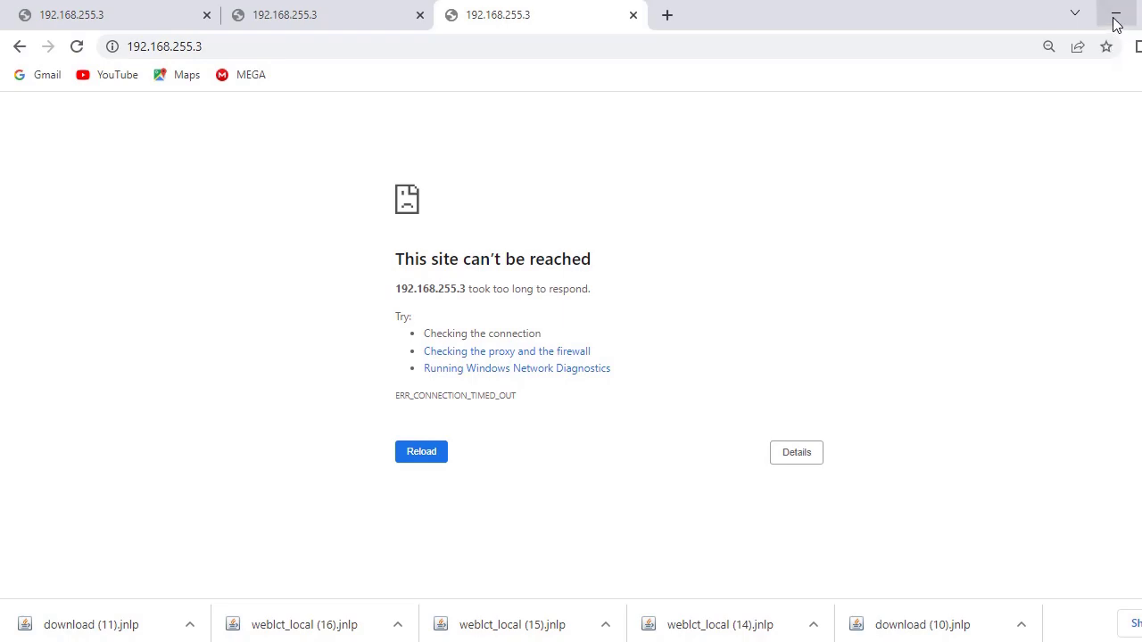
left_click(1117, 20)
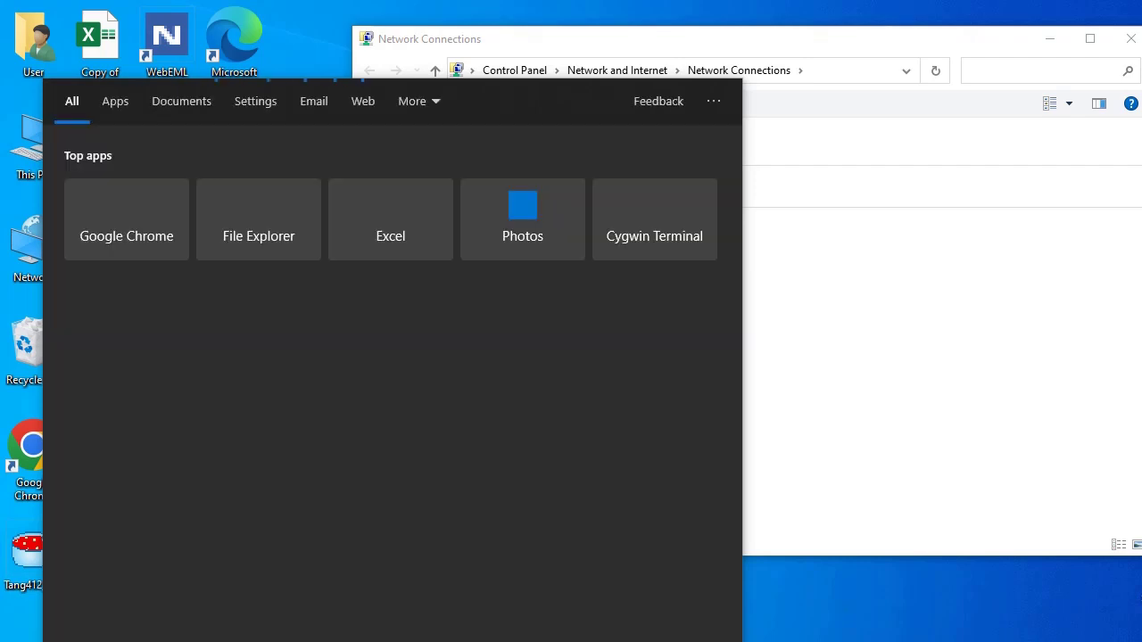
Step: Run NCPA.CPL from Windows Search to bring up Network Connections with Ethernet, Wi-Fi and Ethernet 4
type("N")
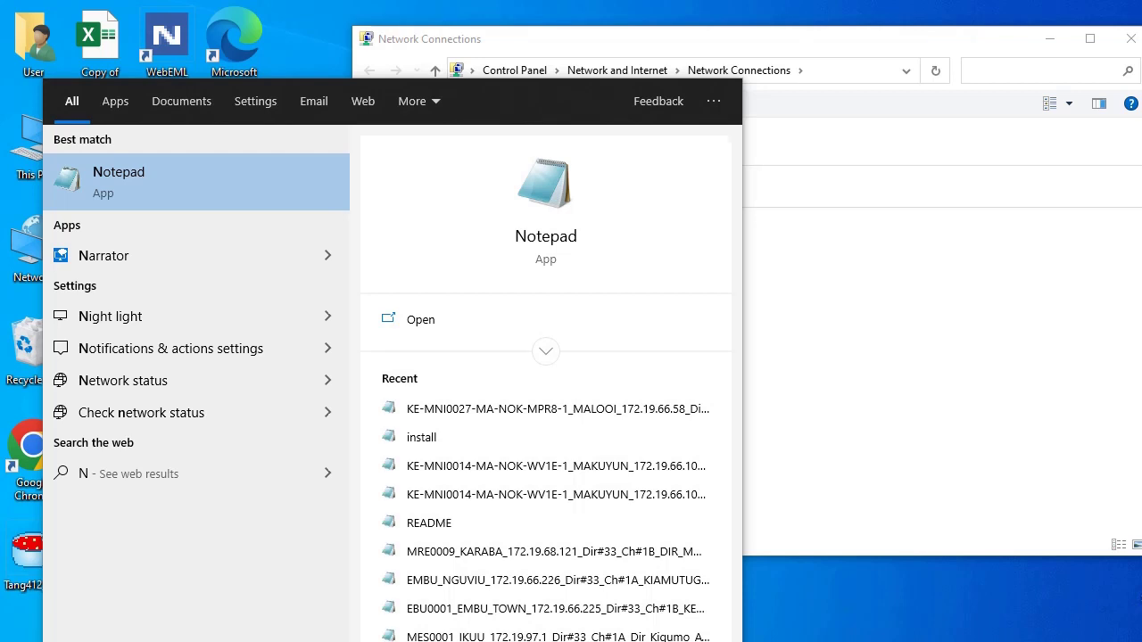
type("CPA.CPL")
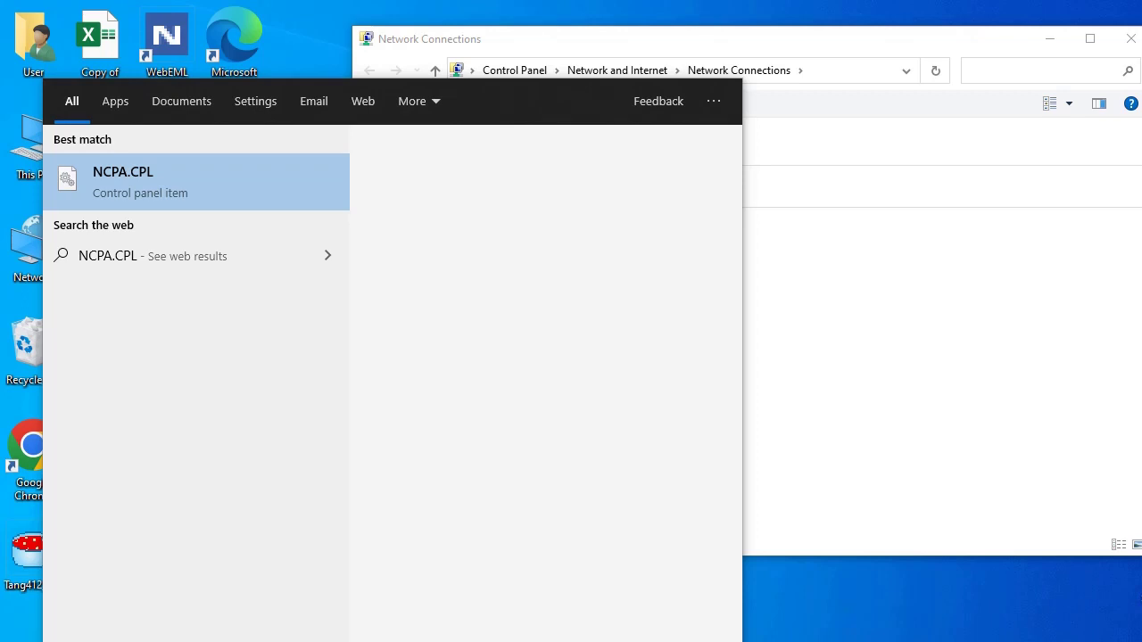
key("Return")
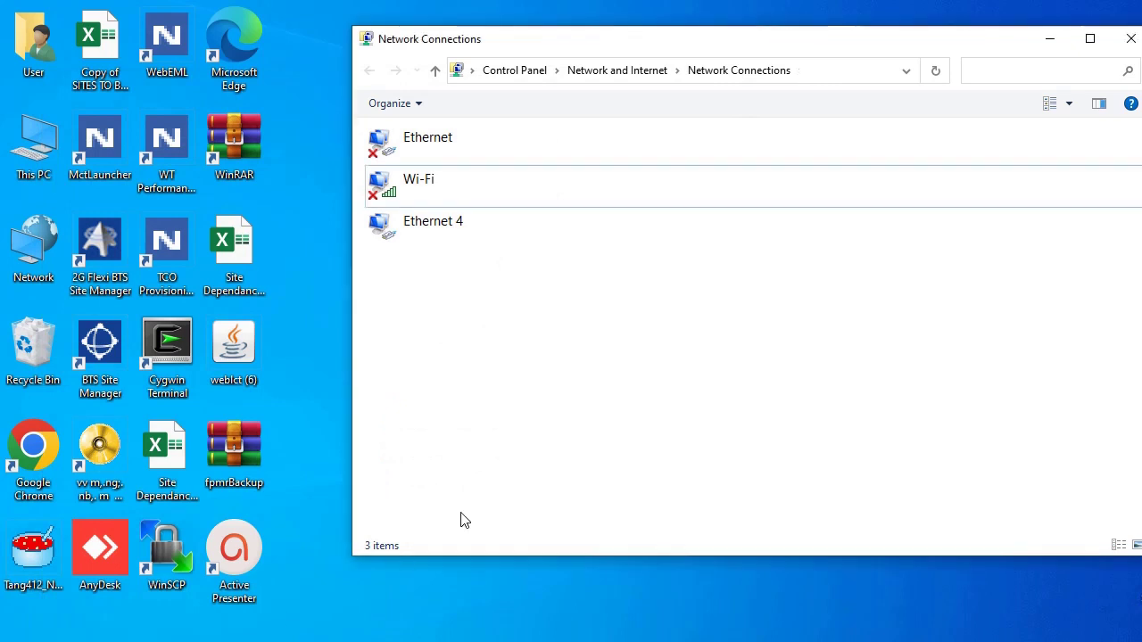
Step: Open Ethernet 4's IPv4 properties, showing static IP 192.168.255.5 with mask 255.255.255.0
left_click(432, 237)
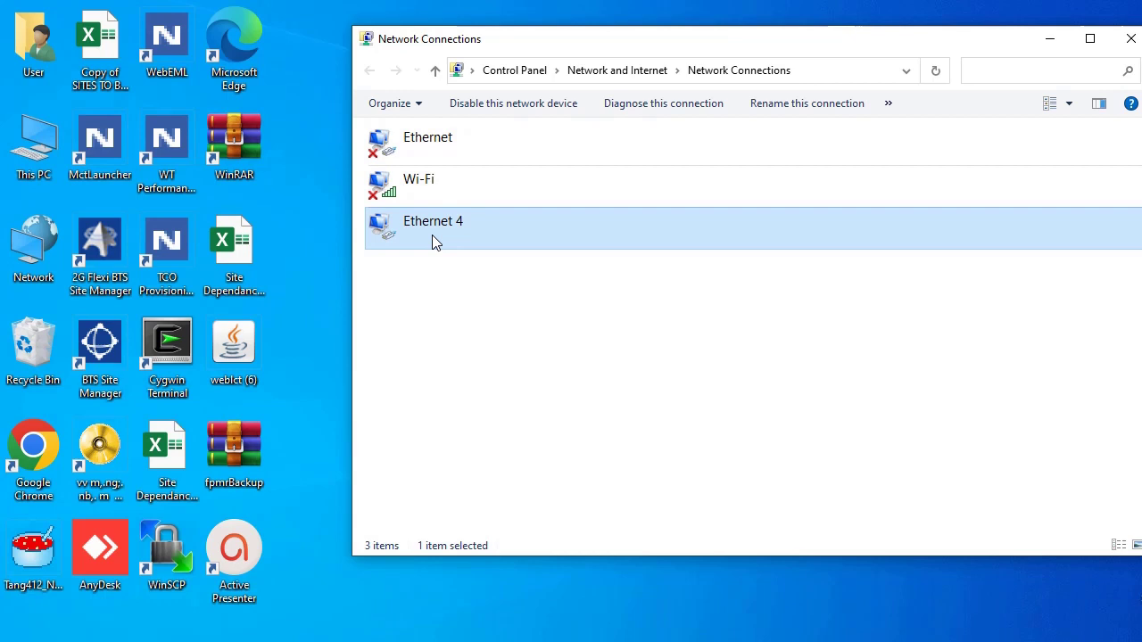
double_click(432, 234)
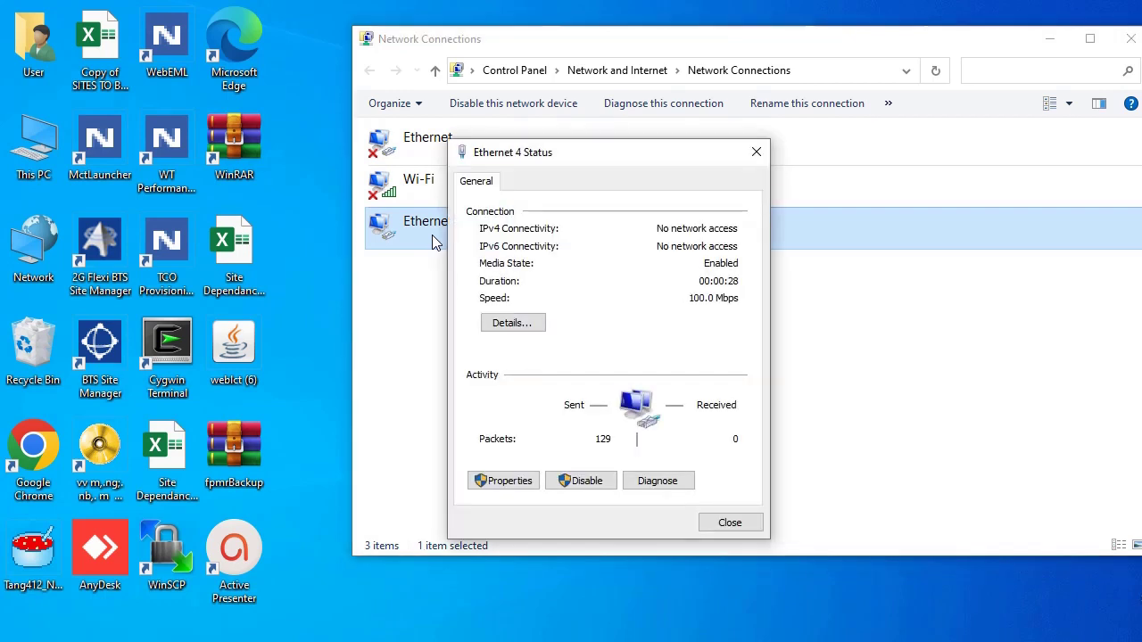
left_click(505, 481)
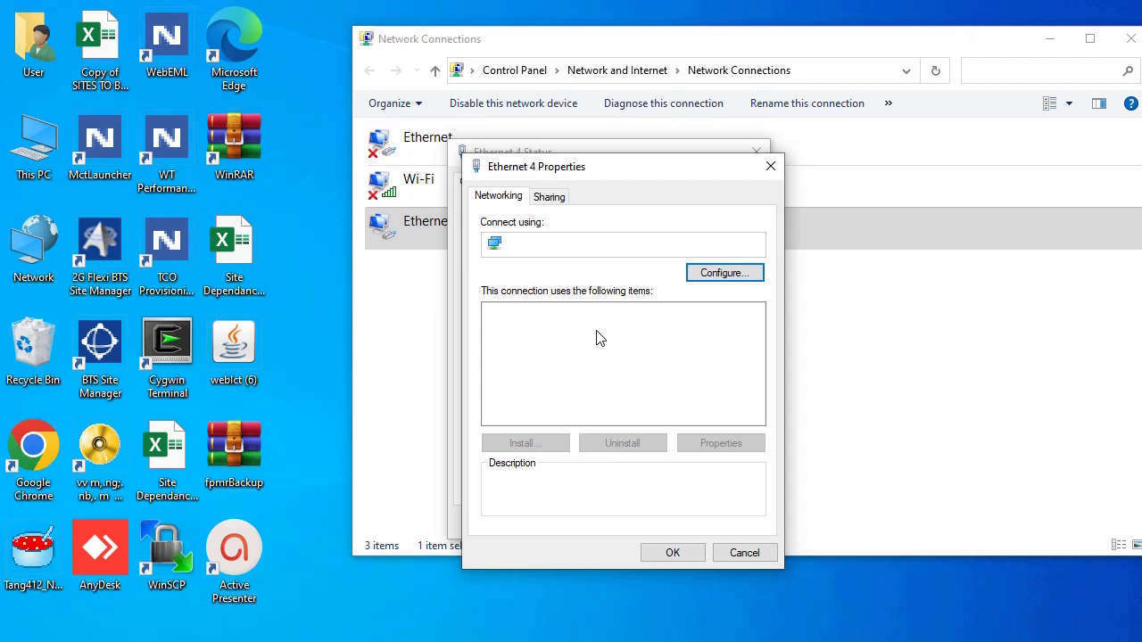
double_click(641, 357)
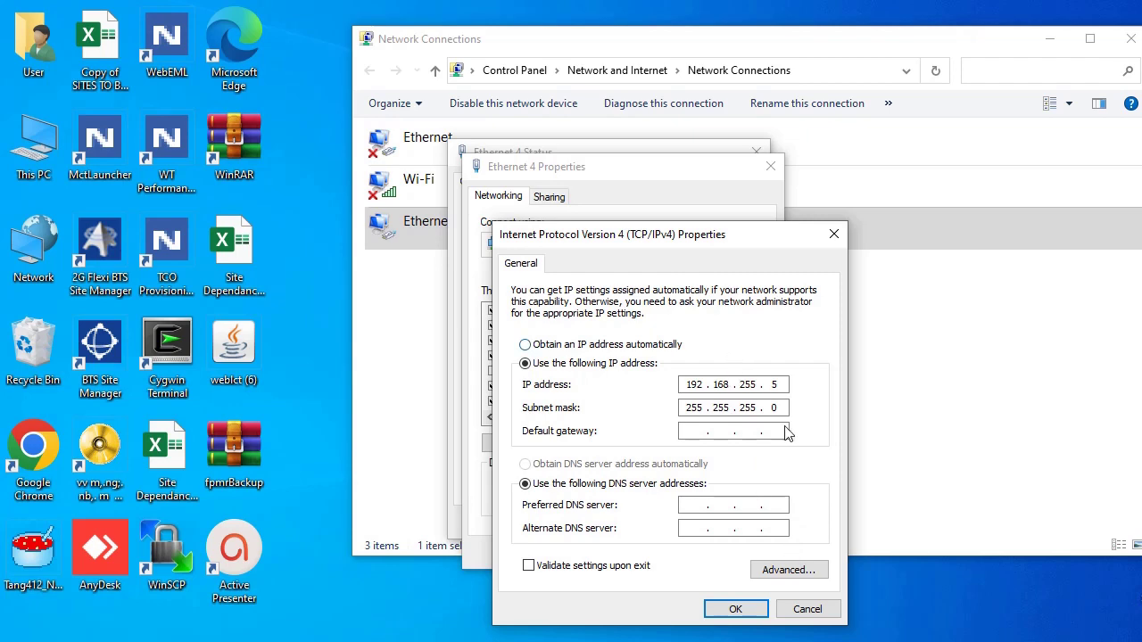
Step: Open Advanced TCP/IP Settings for Ethernet 4's IPv4 configuration
left_click(800, 569)
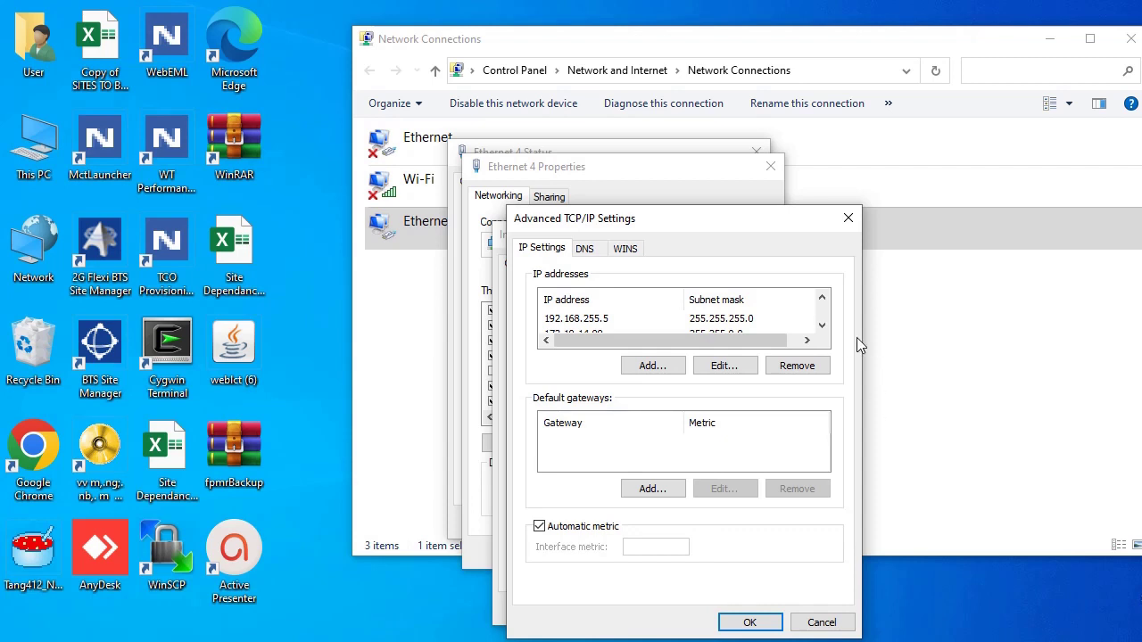
left_click(822, 326)
left_click(823, 326)
left_click(564, 323)
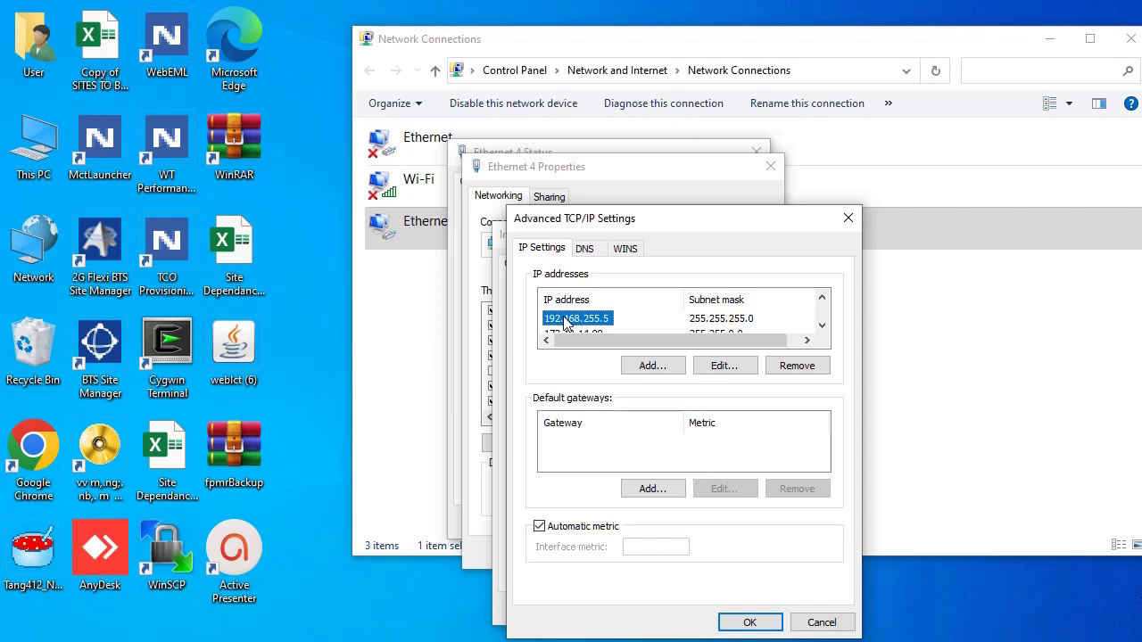
Step: Confirm the Advanced TCP/IP, IPv4 and Ethernet 4 dialogs, then return to the 192.168.255.3 Chrome window
left_click(748, 622)
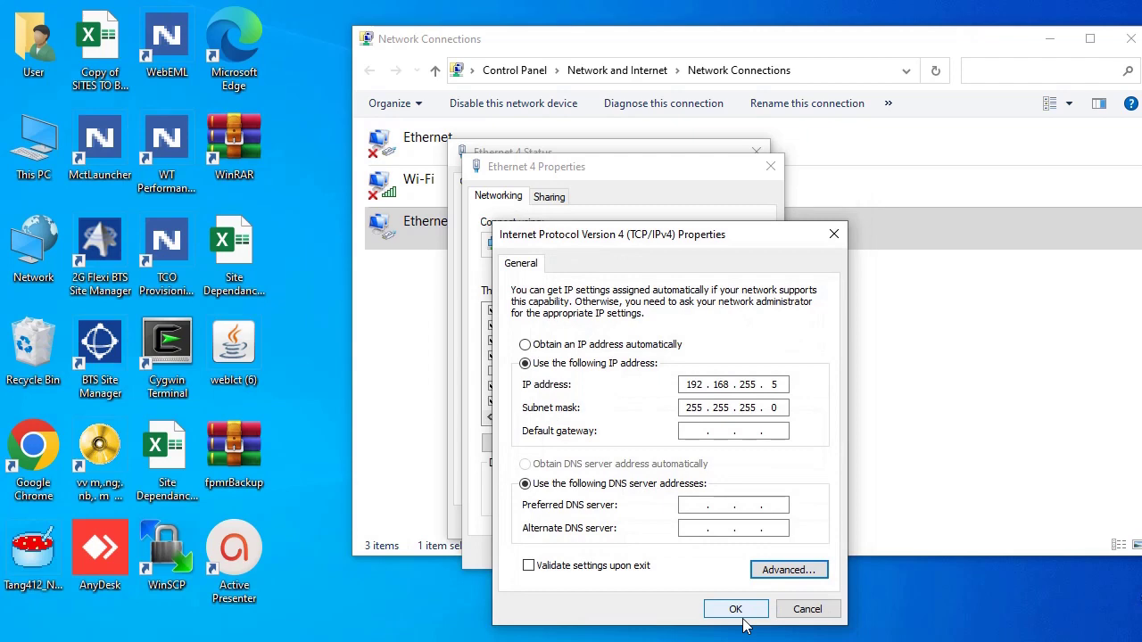
left_click(737, 611)
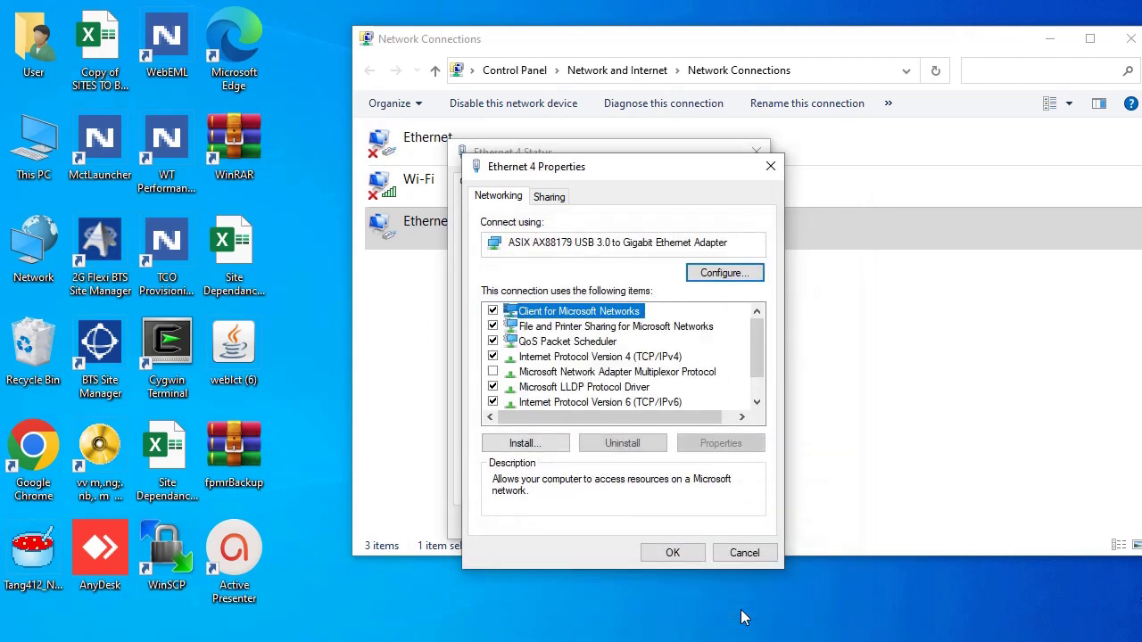
left_click(669, 553)
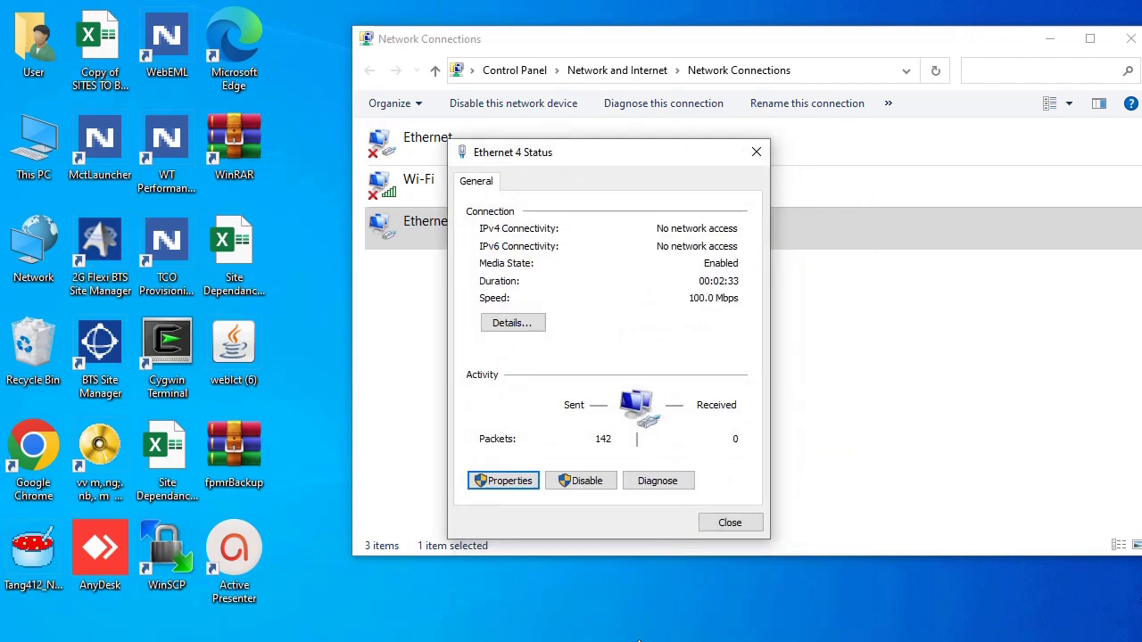
left_click(633, 641)
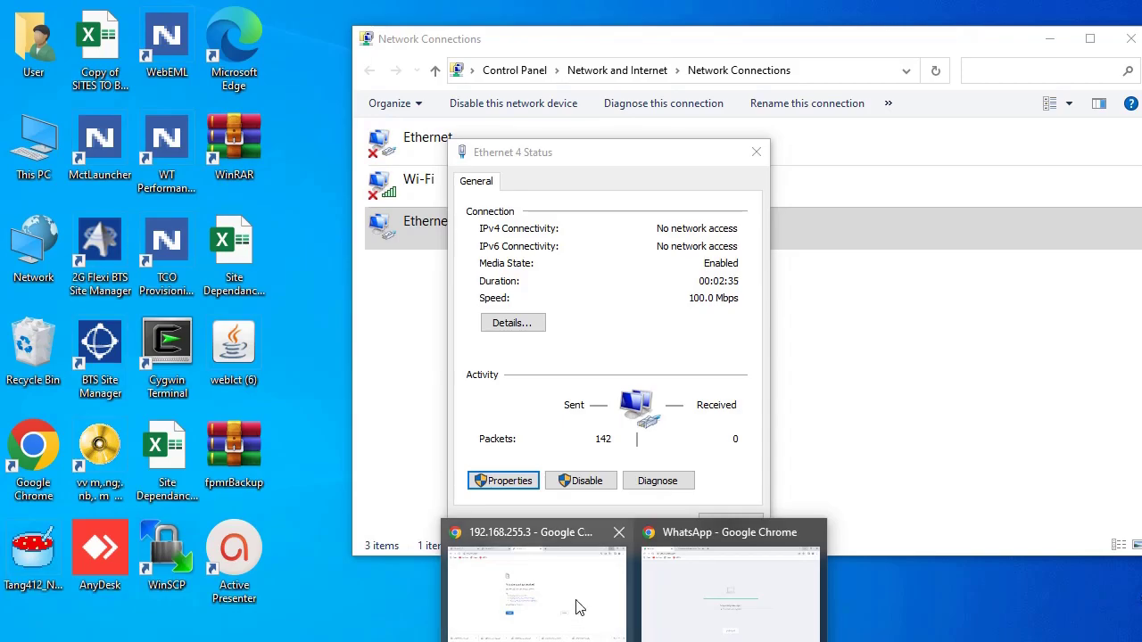
left_click(576, 599)
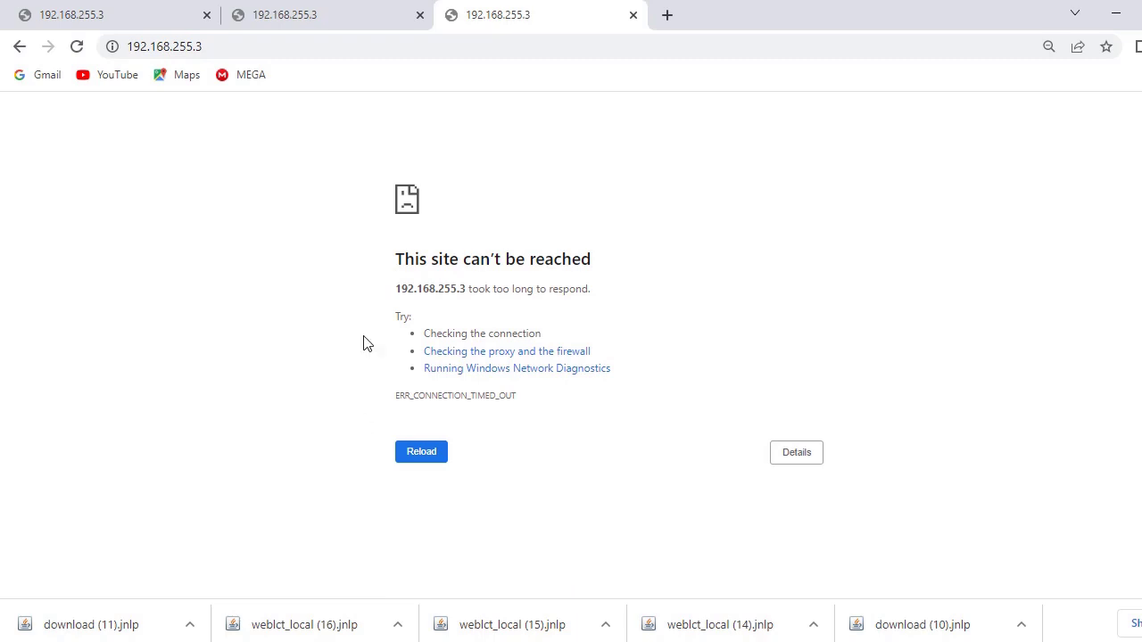
left_click(214, 43)
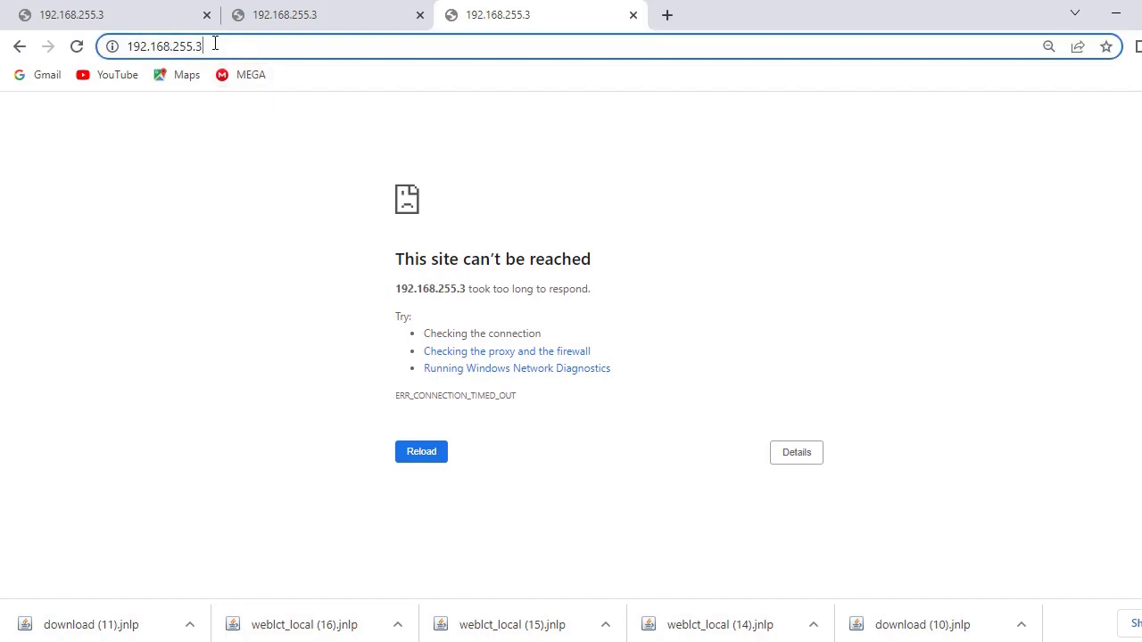
left_click(215, 43)
key("Return")
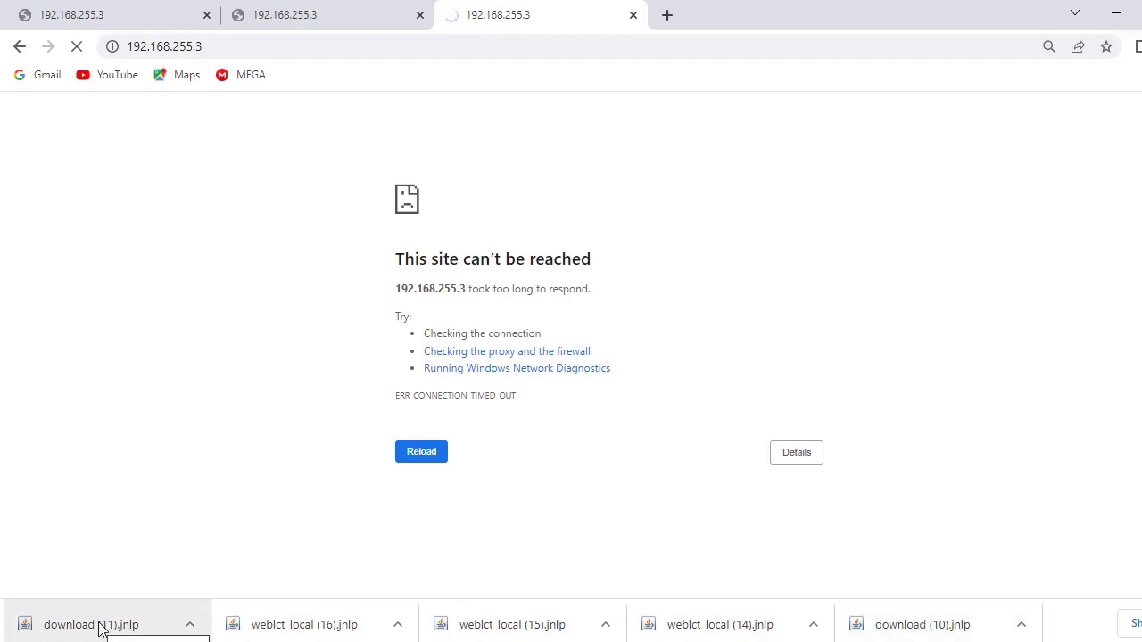
left_click(223, 47)
left_click_drag(223, 47, 126, 47)
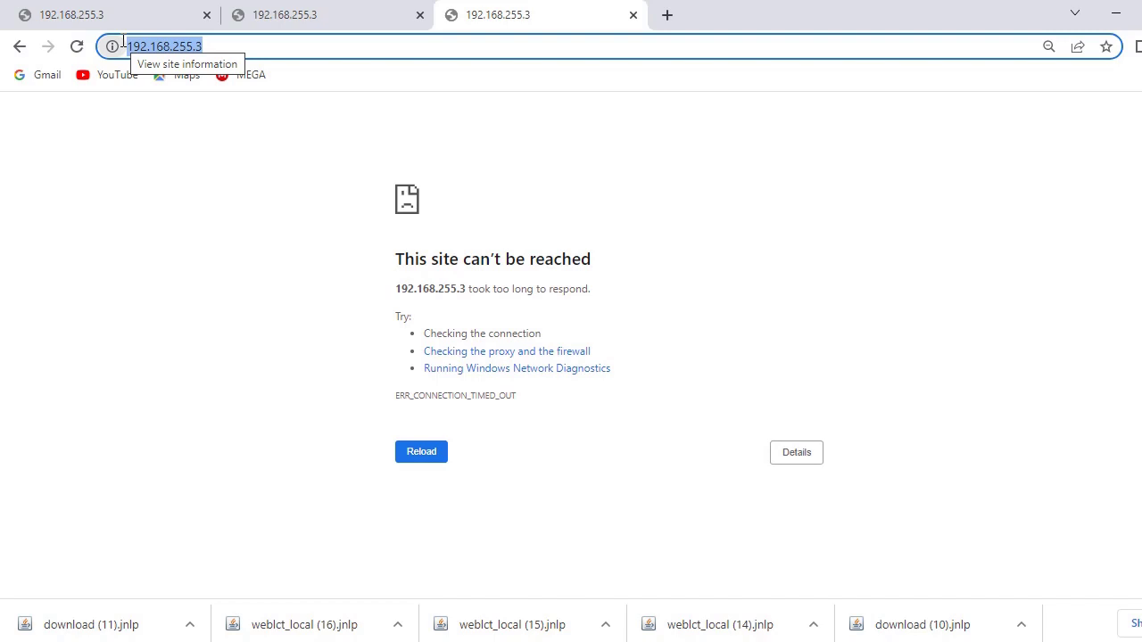
Step: Load the hub page at 192.168.254.100 and launch weblct_local (17).jnlp via Login from local IP
key("BackSpace")
type("192")
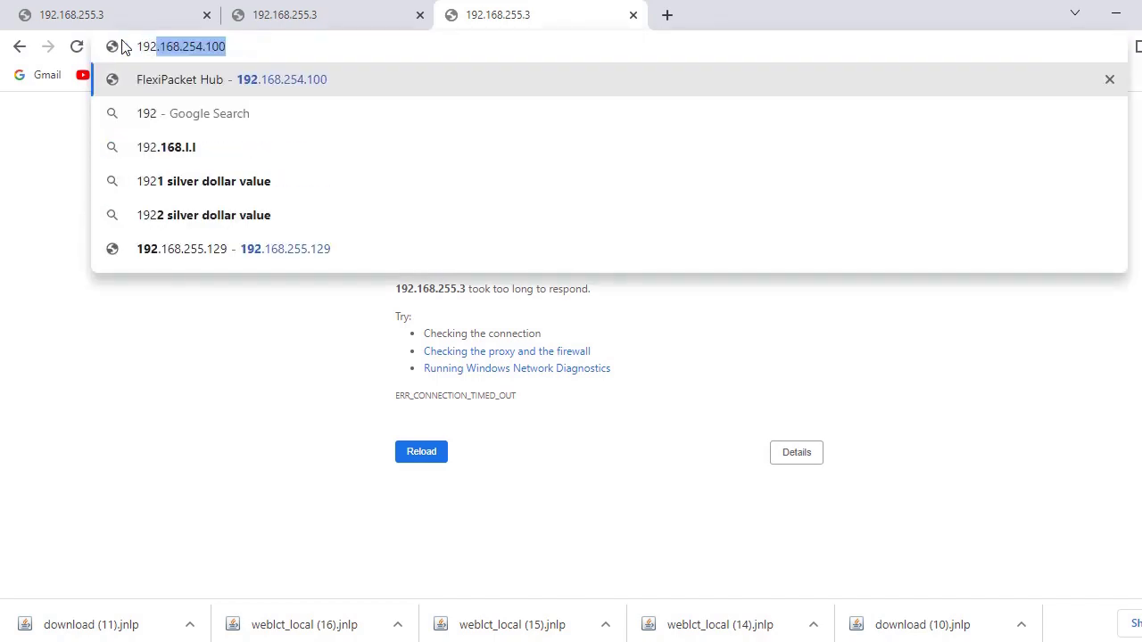
key("Return")
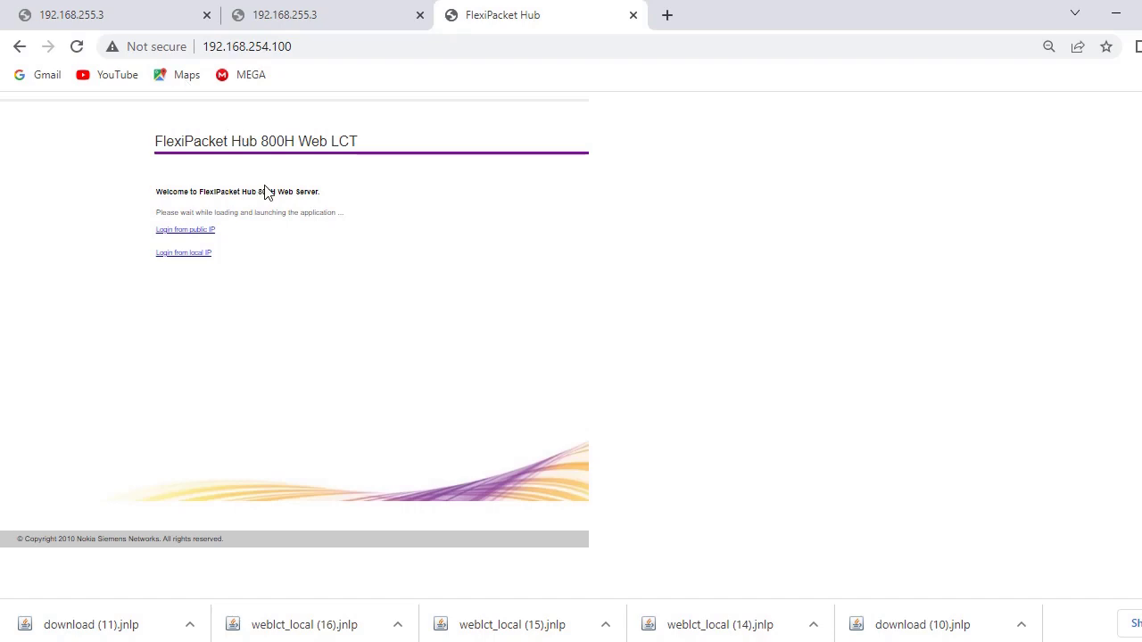
left_click(193, 255)
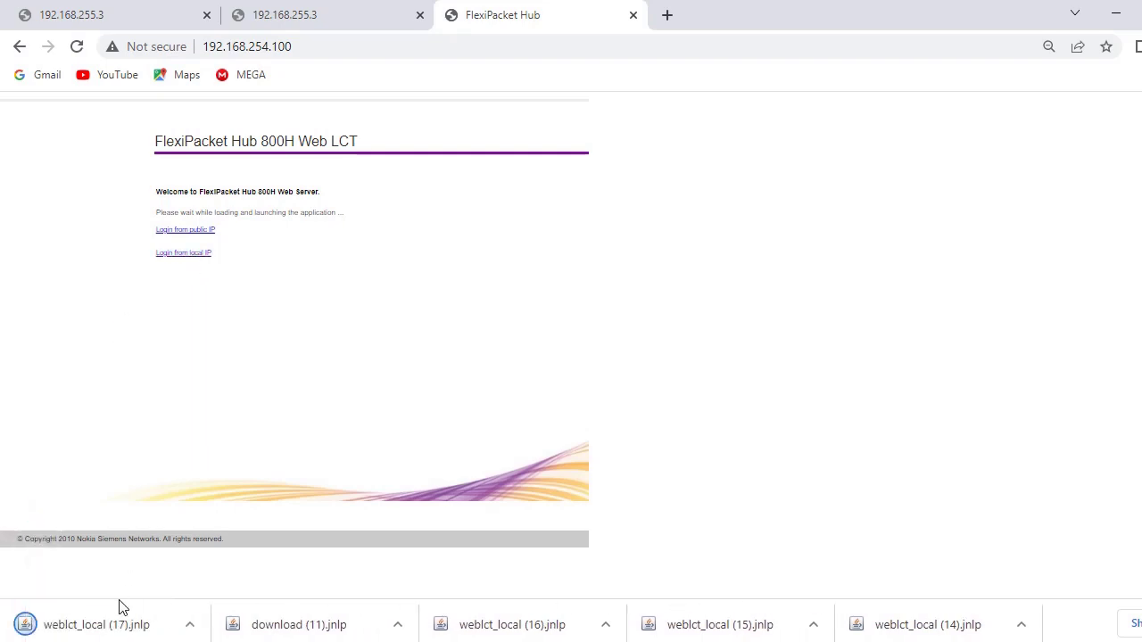
left_click(94, 631)
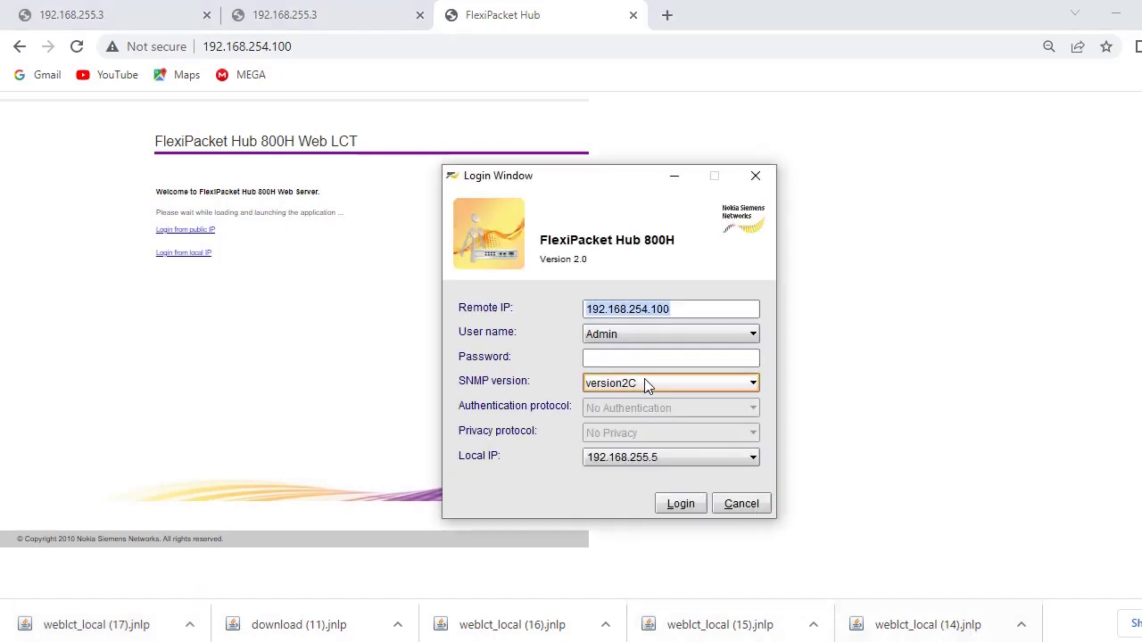
Step: Enter the account password in the Login Window for user Admin, correcting a mistyped entry
left_click(616, 359)
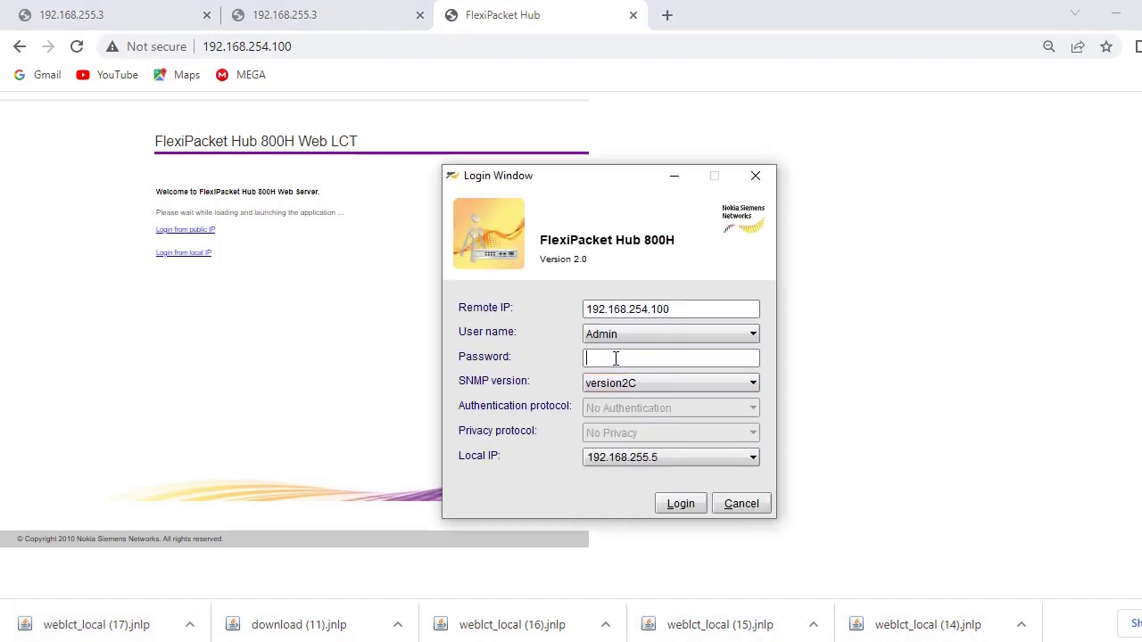
key("BackSpace")
key("BackSpace")
key("BackSpace")
key("BackSpace")
key("BackSpace")
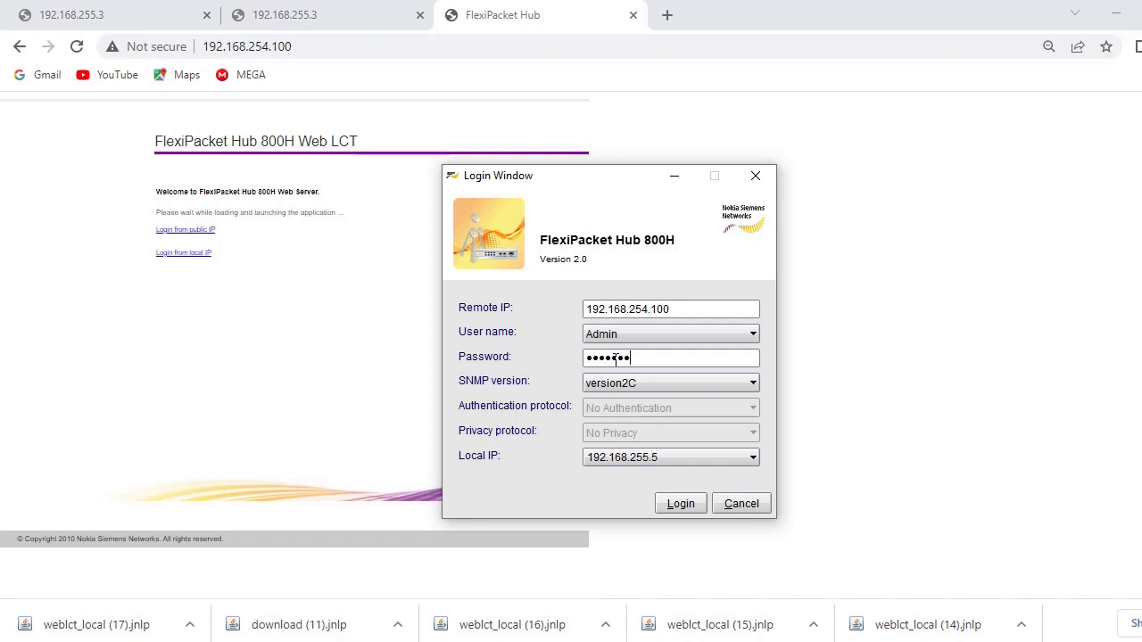
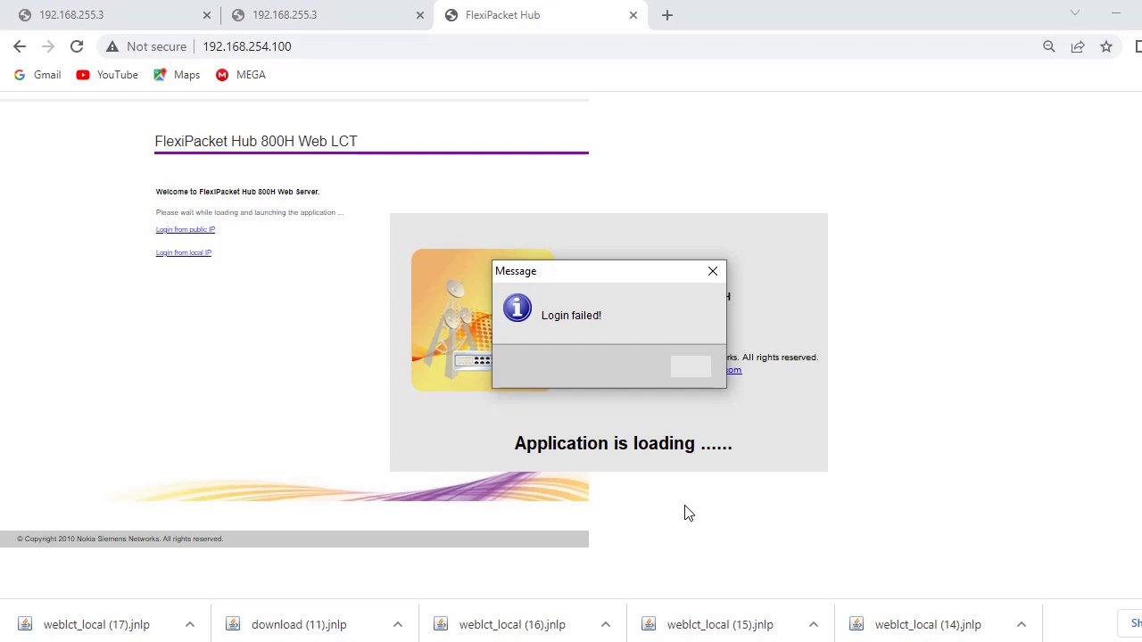
Step: Close the 'Login failed!' message box with its X
left_click(708, 275)
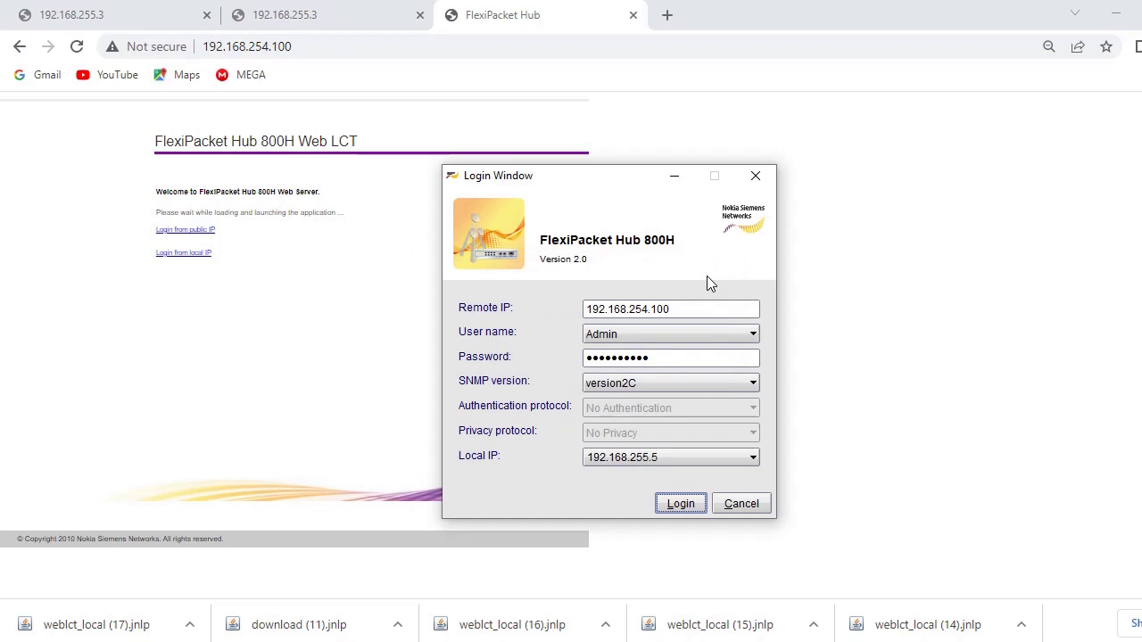
Step: Retry the login with local IP 192.168.254.108 and dismiss the new 'Login failed!' message
left_click(753, 459)
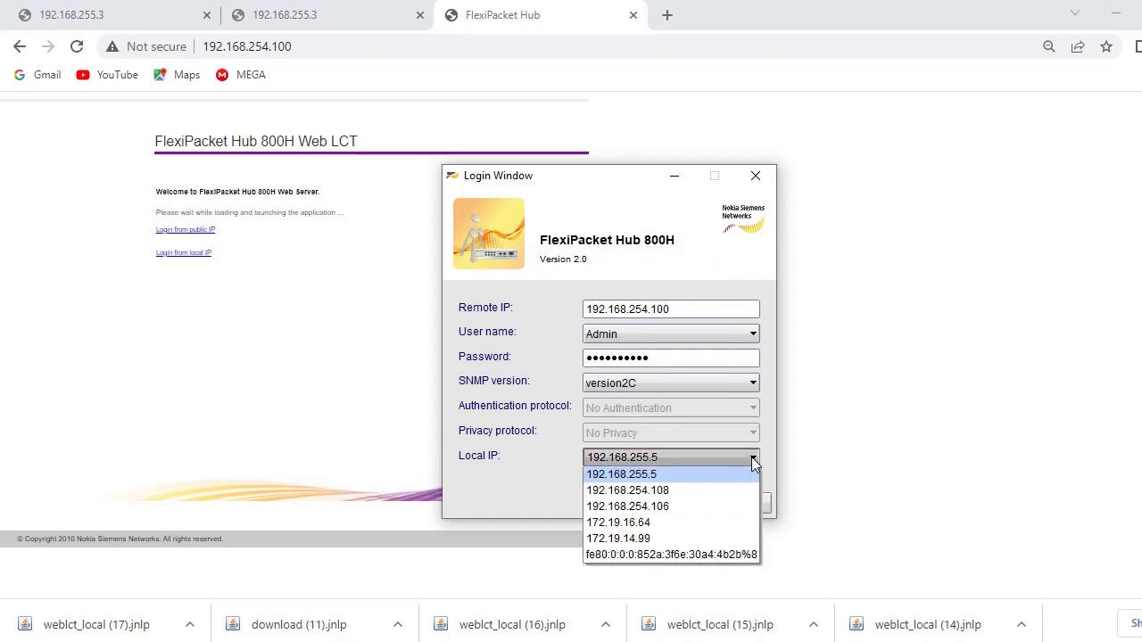
left_click(675, 493)
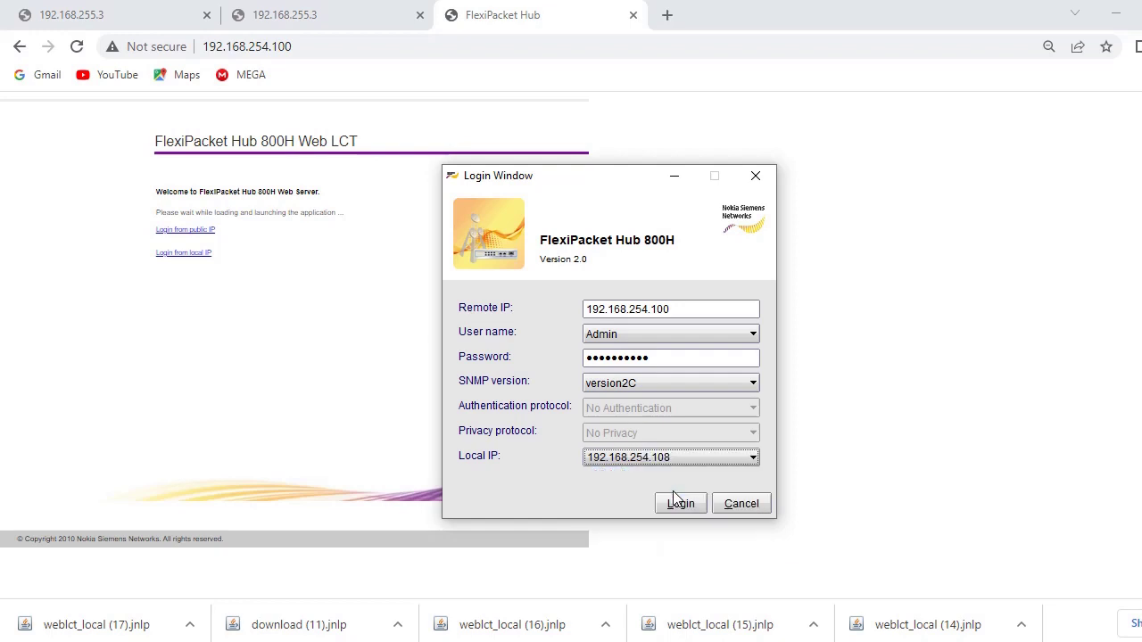
left_click(678, 504)
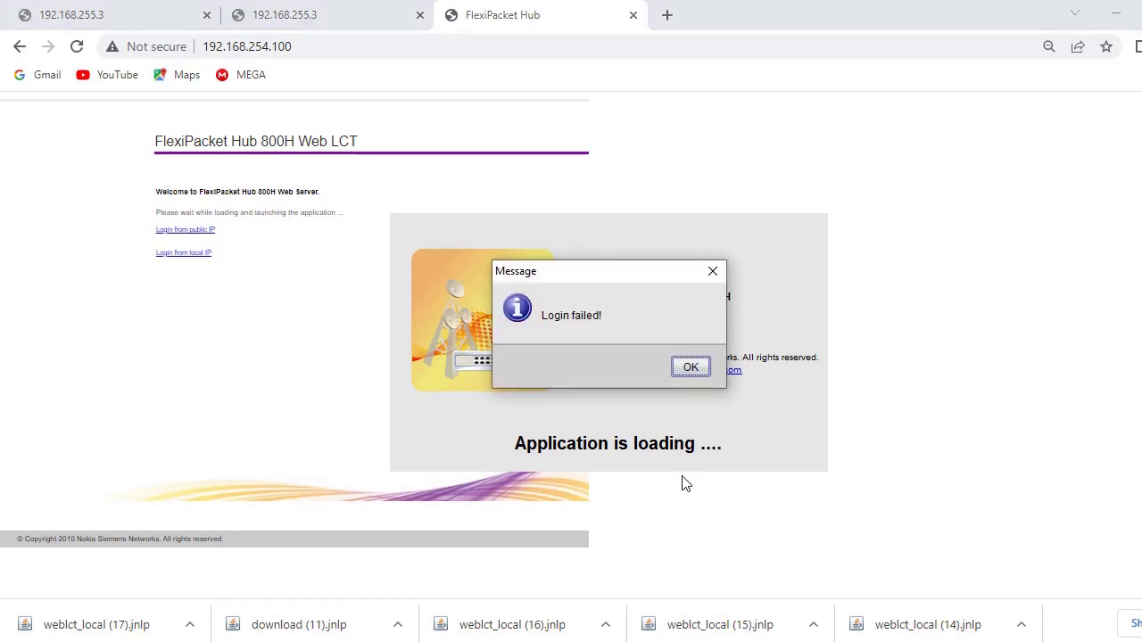
left_click(694, 366)
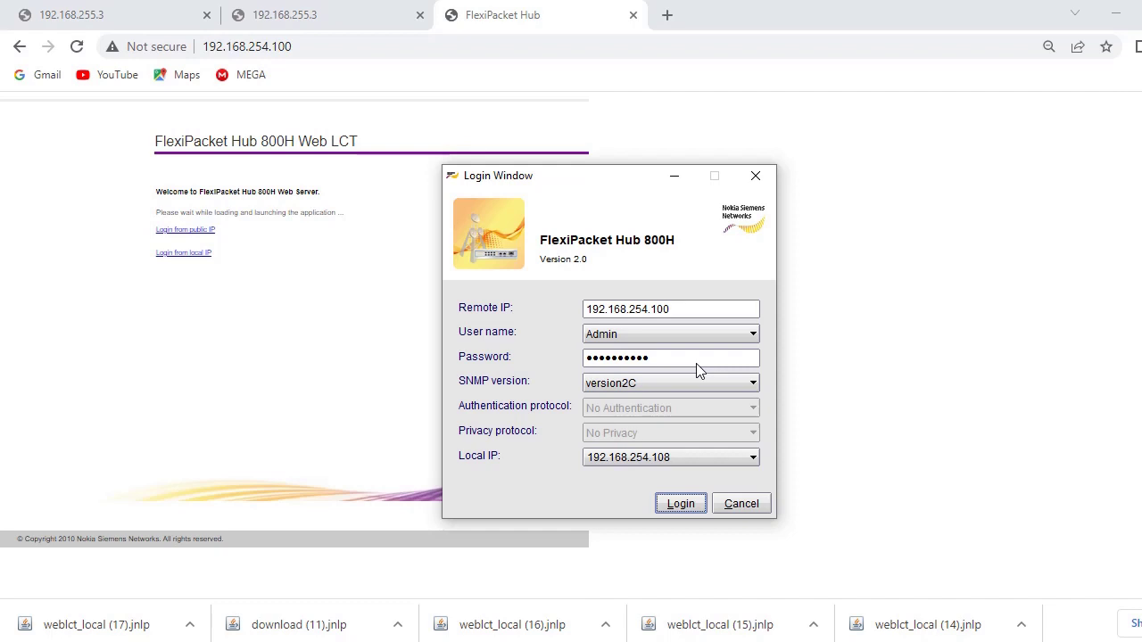
Step: Replace the Password field contents with the correct admin password and submit the login
left_click_drag(669, 360, 566, 358)
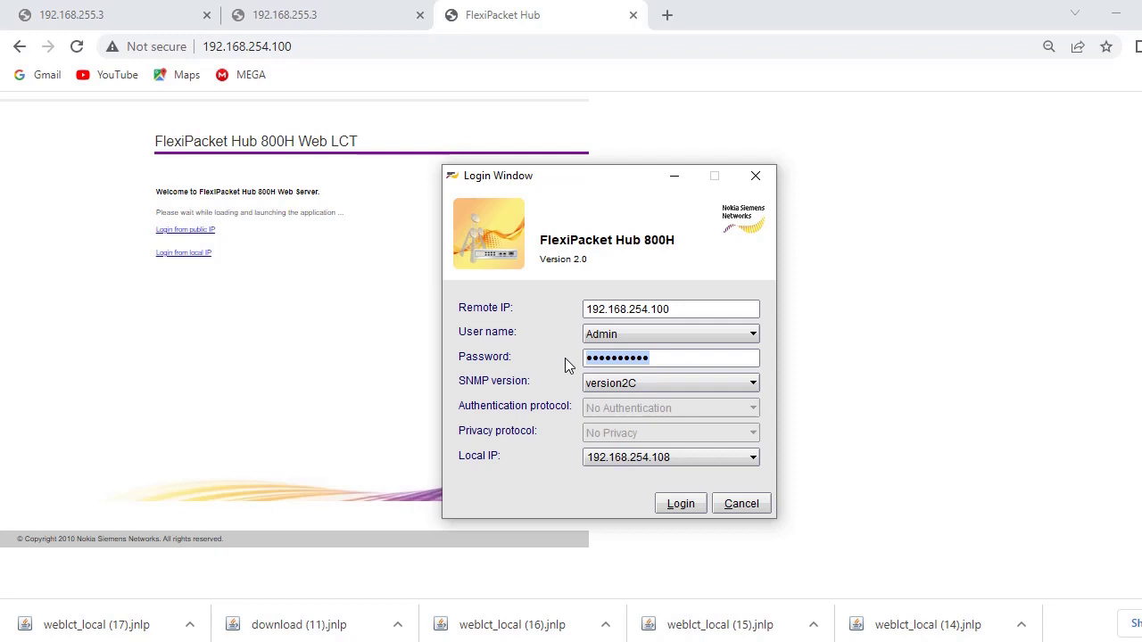
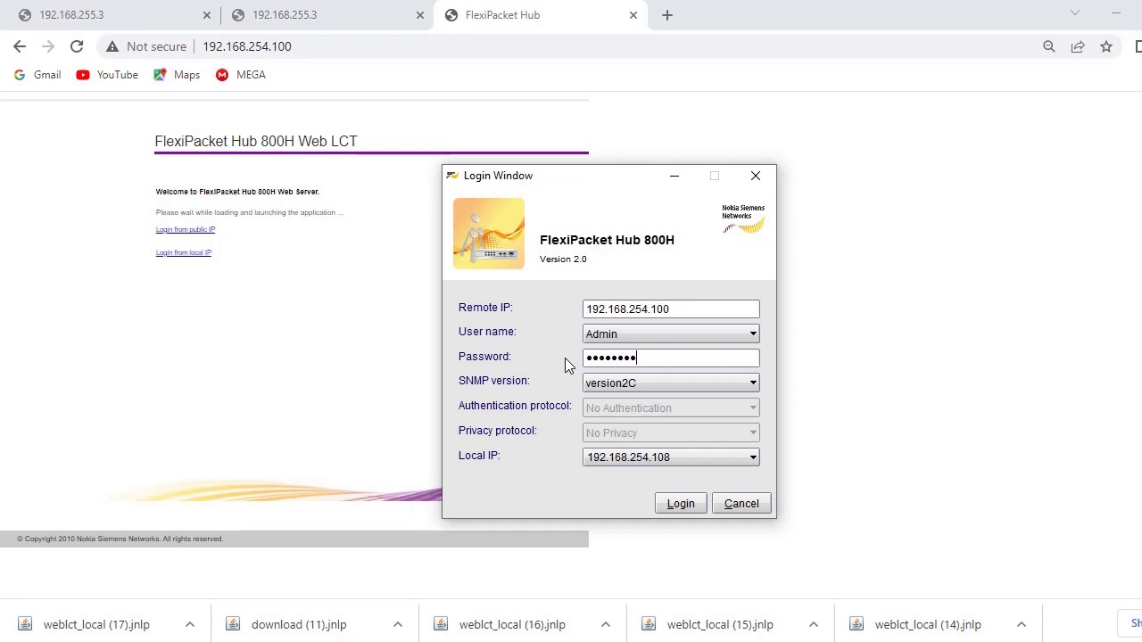
key("Return")
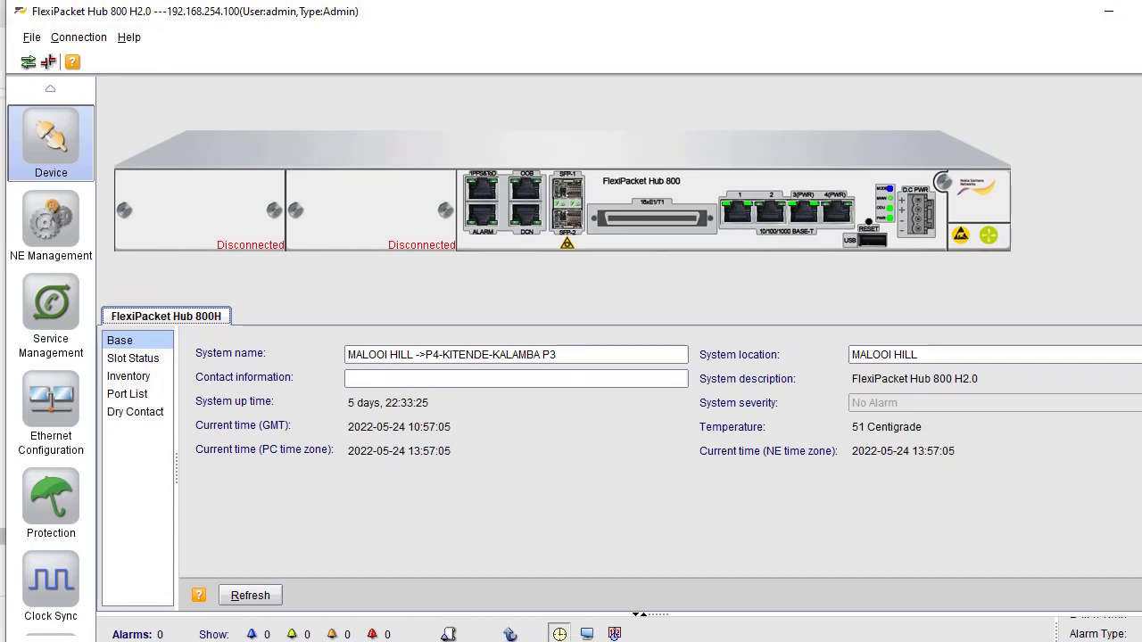
Step: Narrow the window, enlarge the alarm list, and show Ethernet port 4's properties (admin down, MTU 1632)
left_click_drag(1141, 43, 1135, 43)
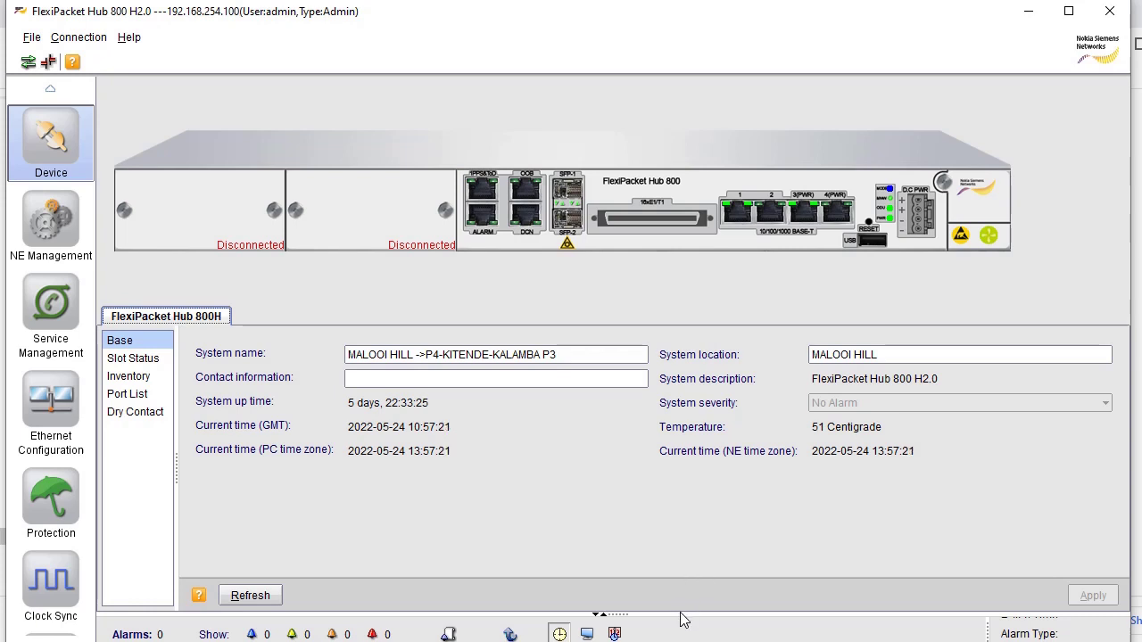
left_click_drag(678, 614, 685, 520)
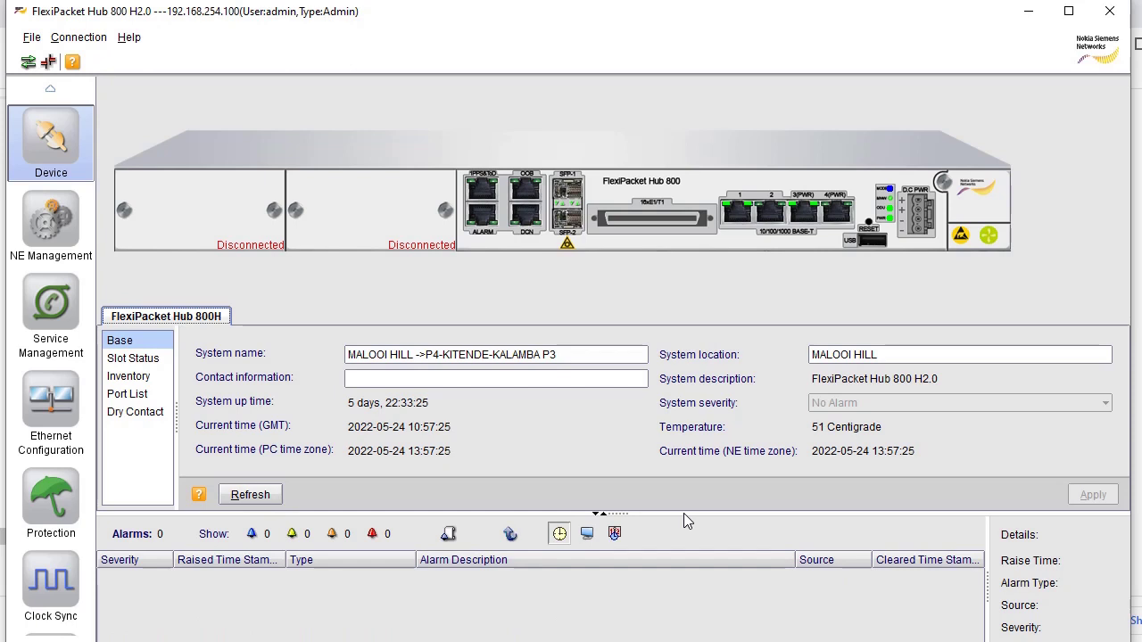
left_click(734, 221)
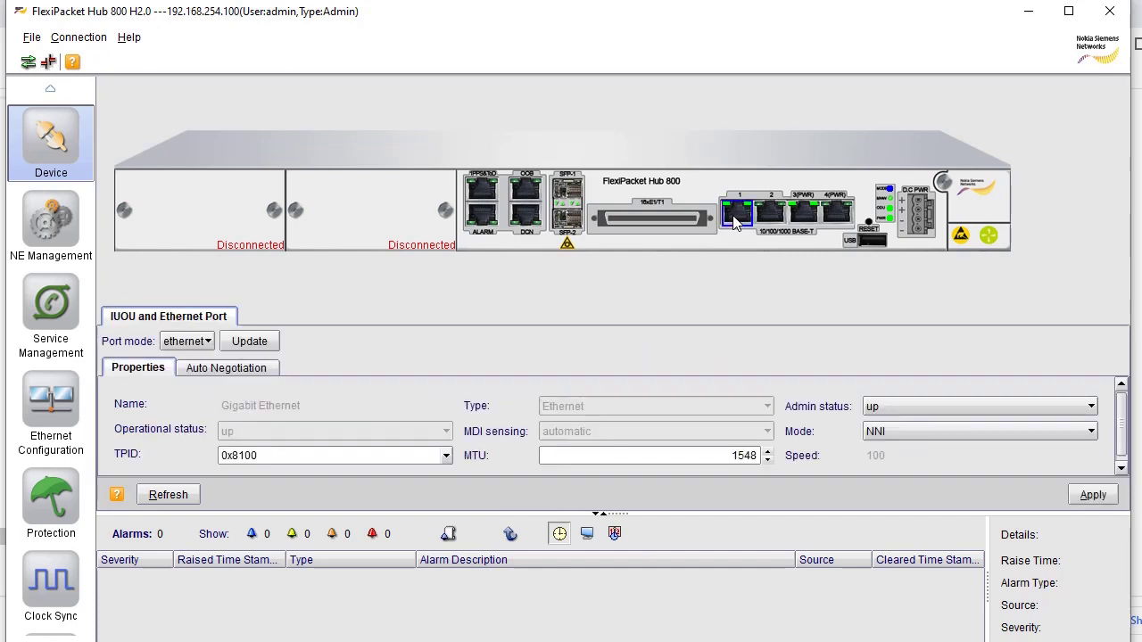
left_click(803, 209)
left_click(828, 214)
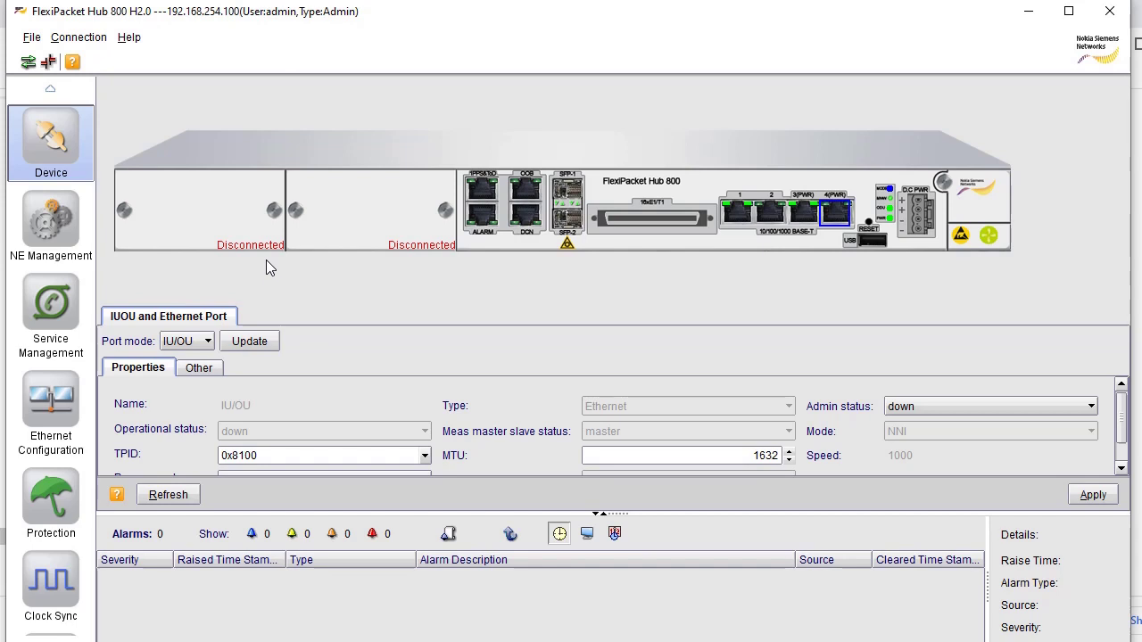
Step: Open NE Management > Configuration Management, then request to exit the Web LCT
left_click(60, 226)
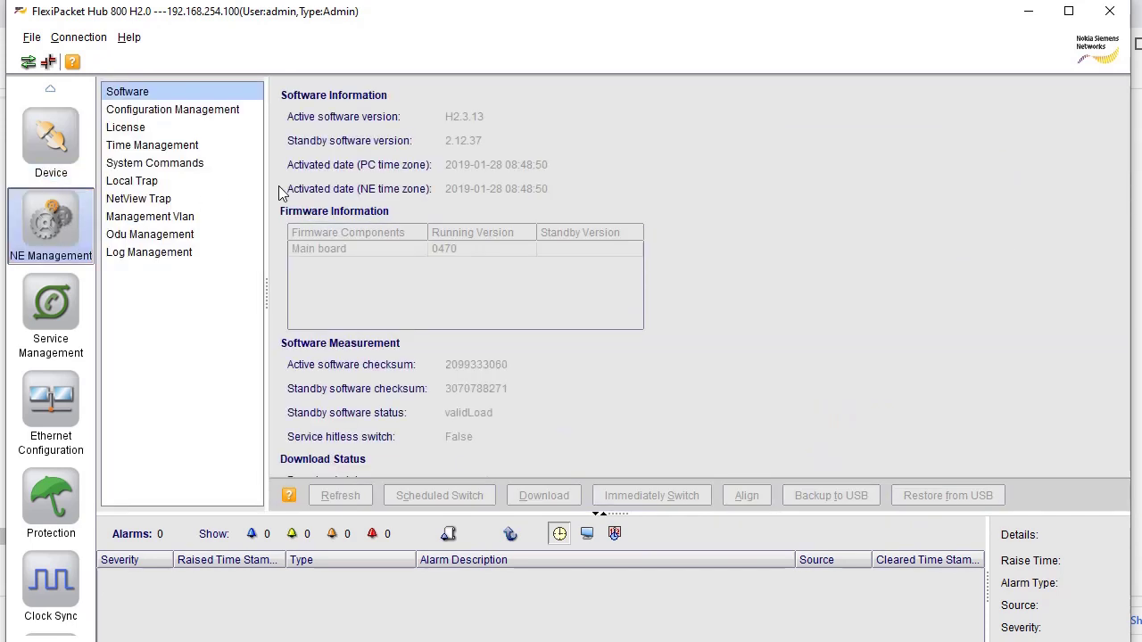
left_click(205, 114)
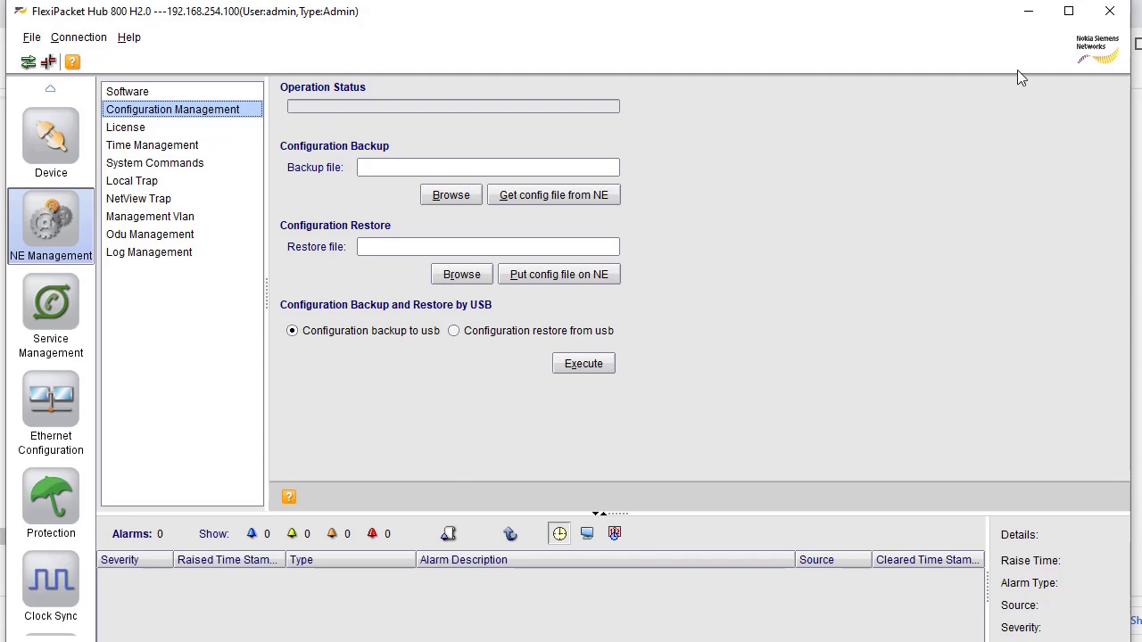
left_click(1109, 11)
Step: Answer Yes to 'Are you sure to exit the Web LCT?'
left_click(636, 366)
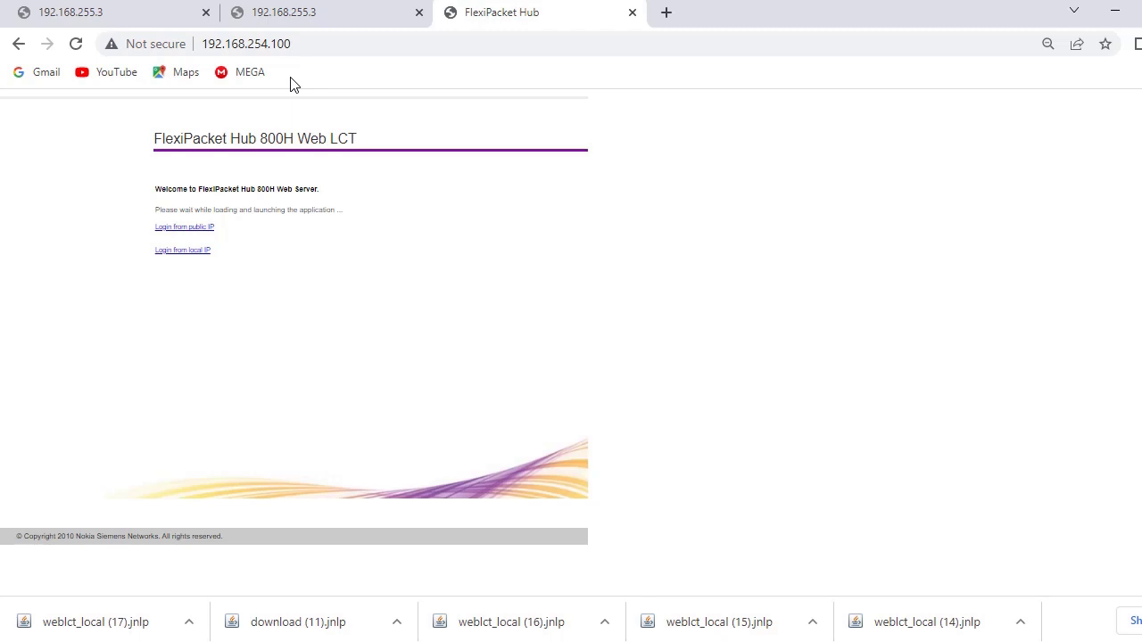
Step: Point Chrome at 192.168.255.3 and reload it, ending on ERR_CONNECTION_TIMED_OUT
left_click_drag(296, 44, 249, 51)
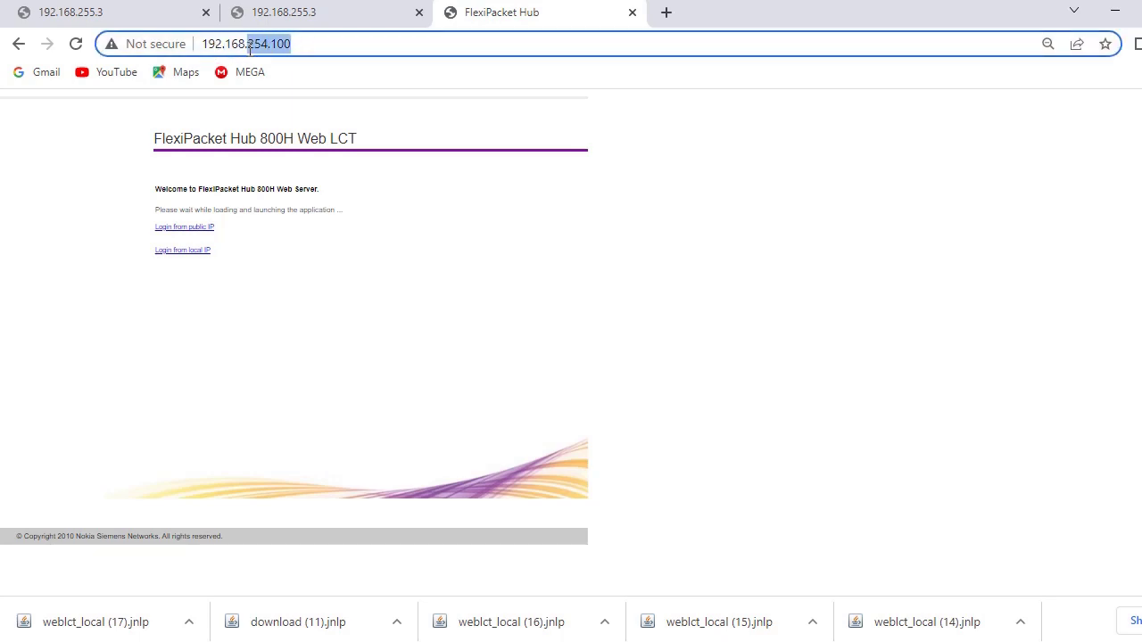
type("255")
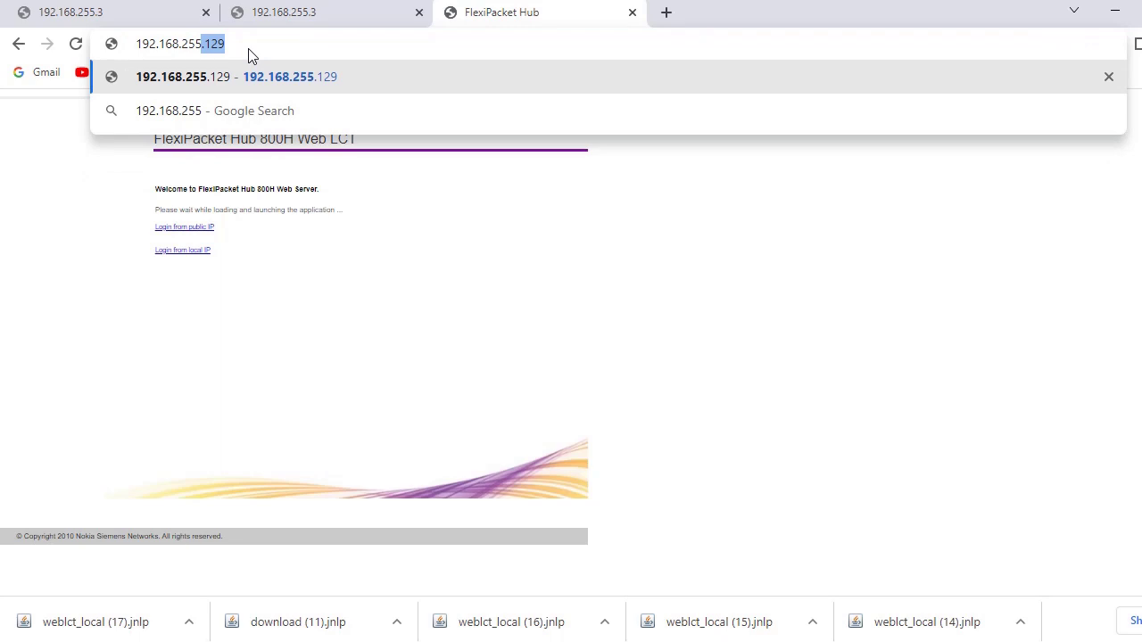
type(".3")
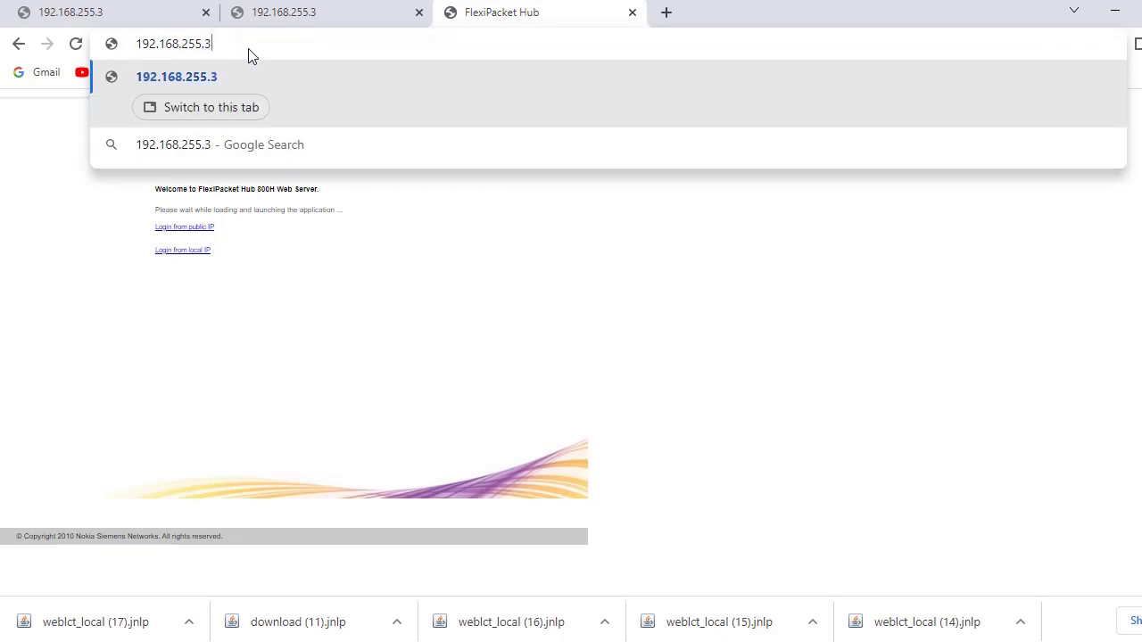
key("Return")
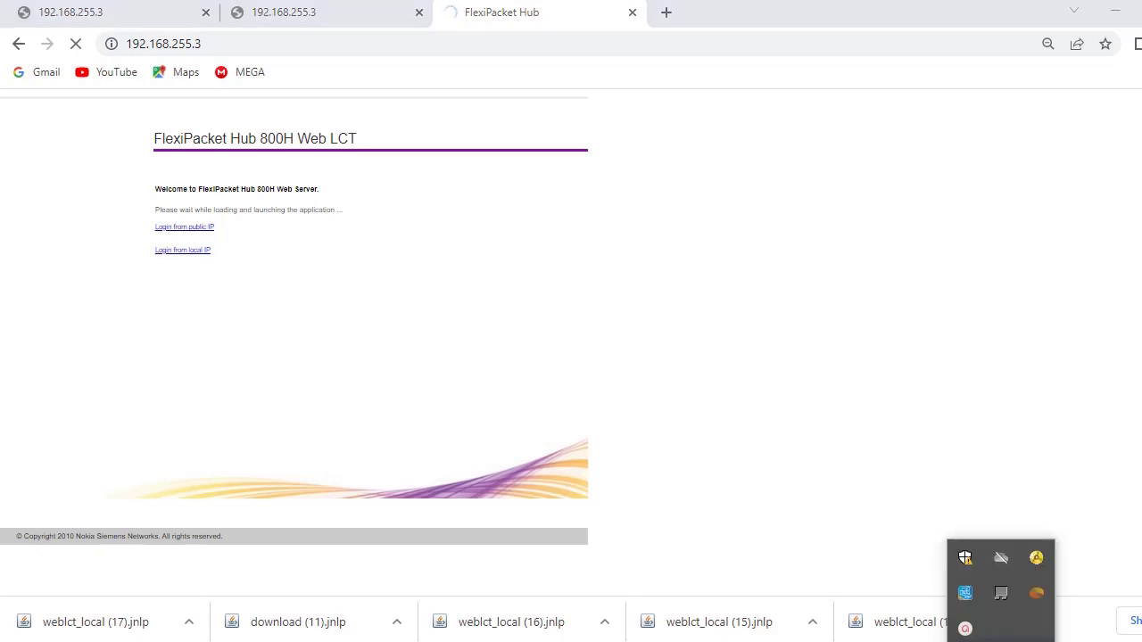
left_click(671, 133)
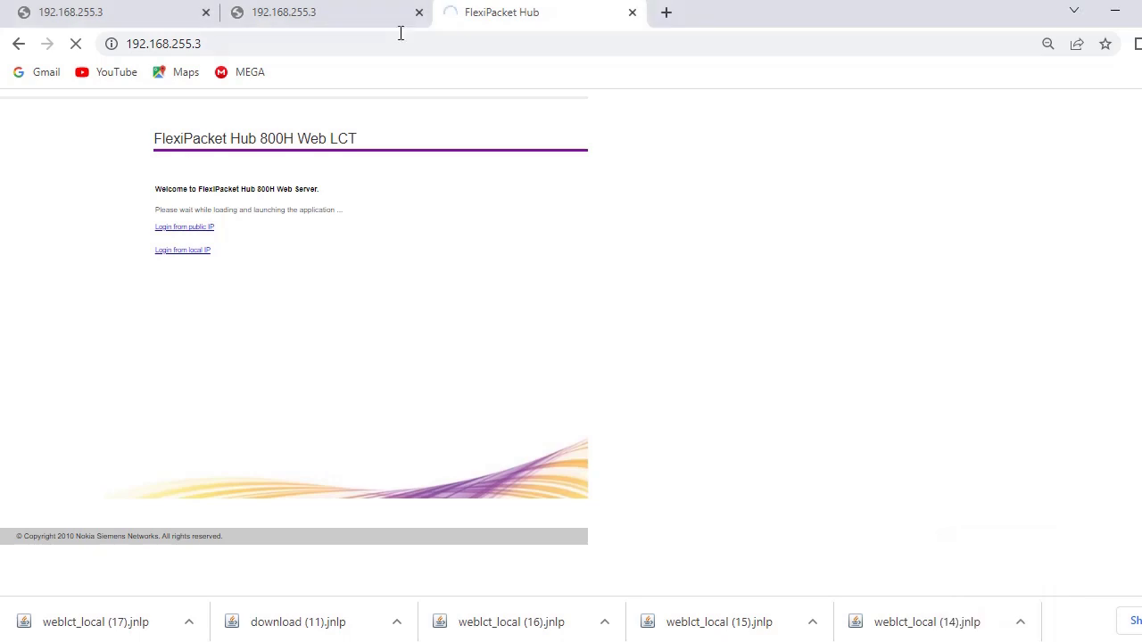
left_click(224, 43)
key("Return")
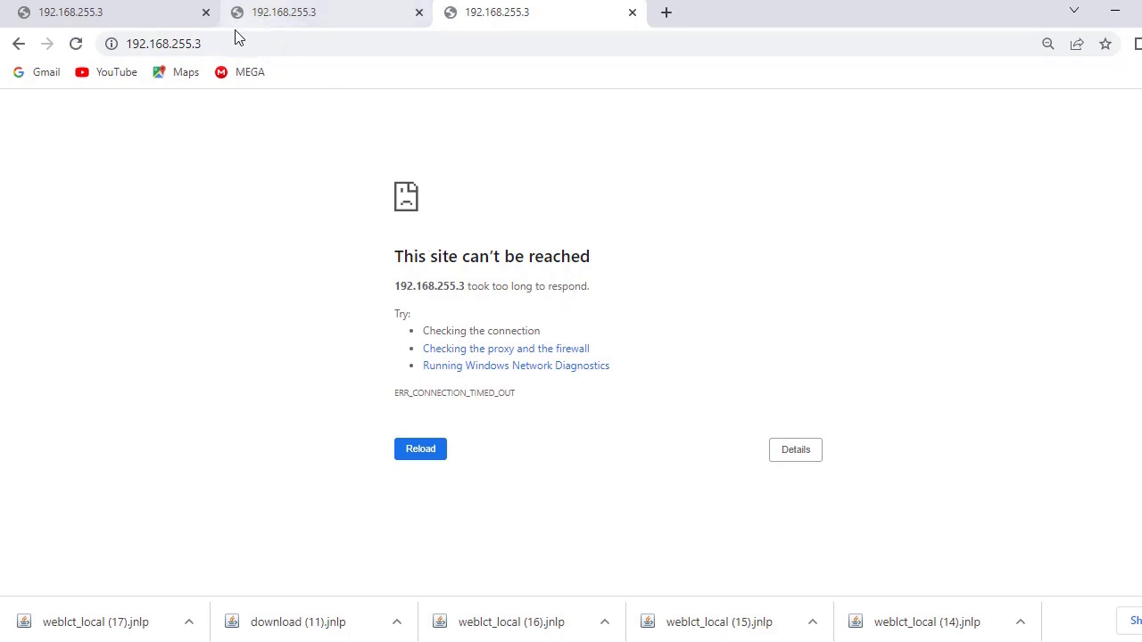
Step: Navigate Chrome to 172.19.14.100 and open the downloaded download (12).jnlp launcher
left_click_drag(216, 41, 124, 47)
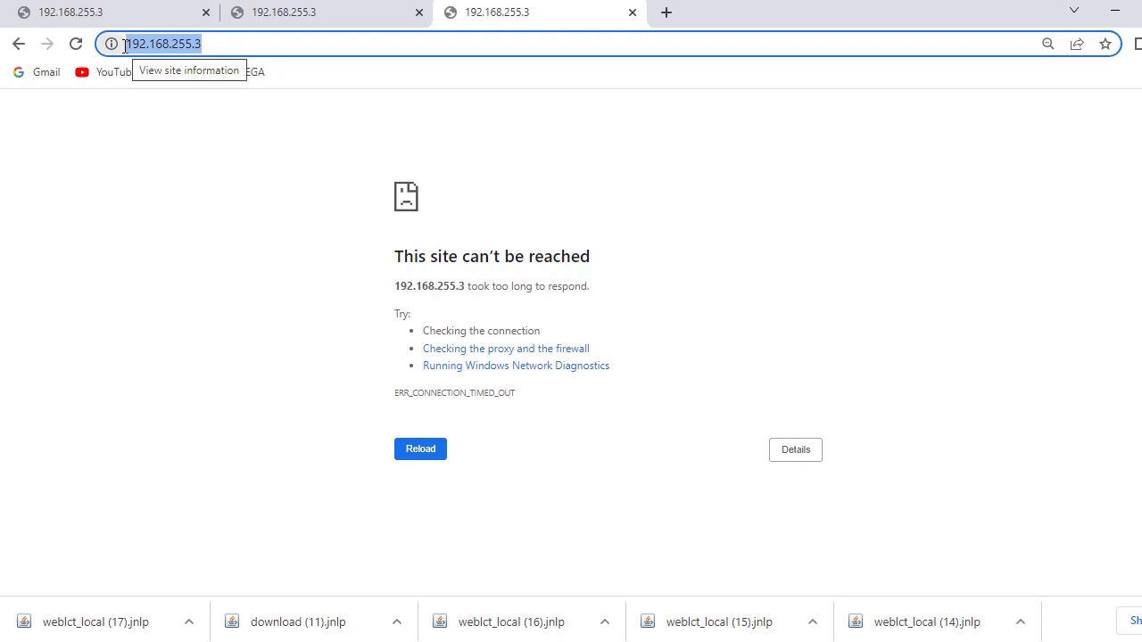
key("F5")
type("17")
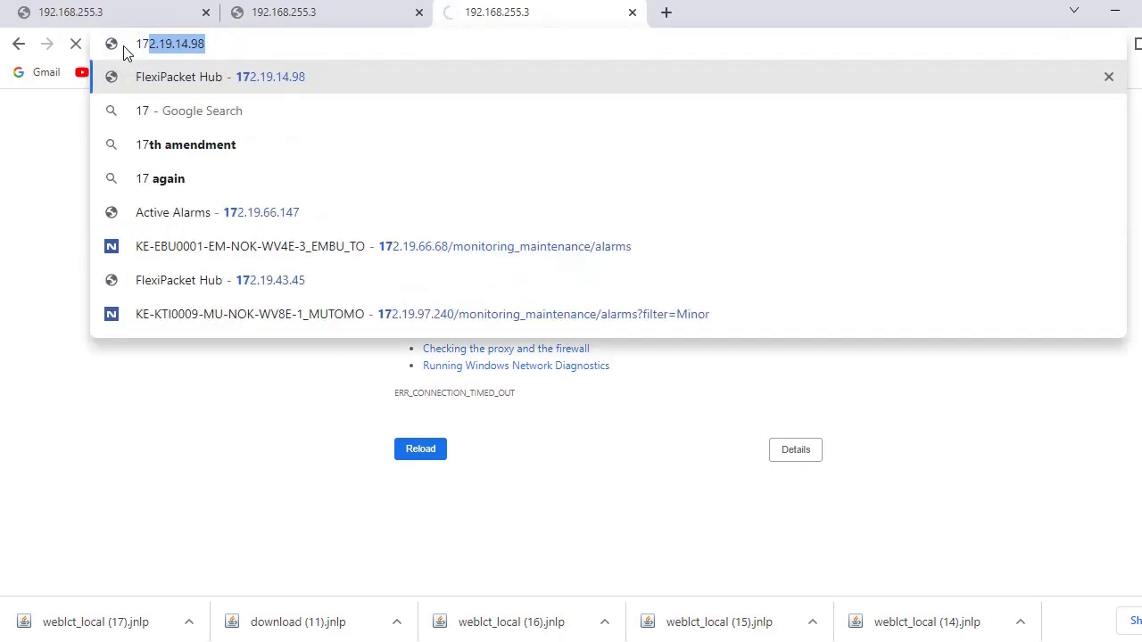
key("End")
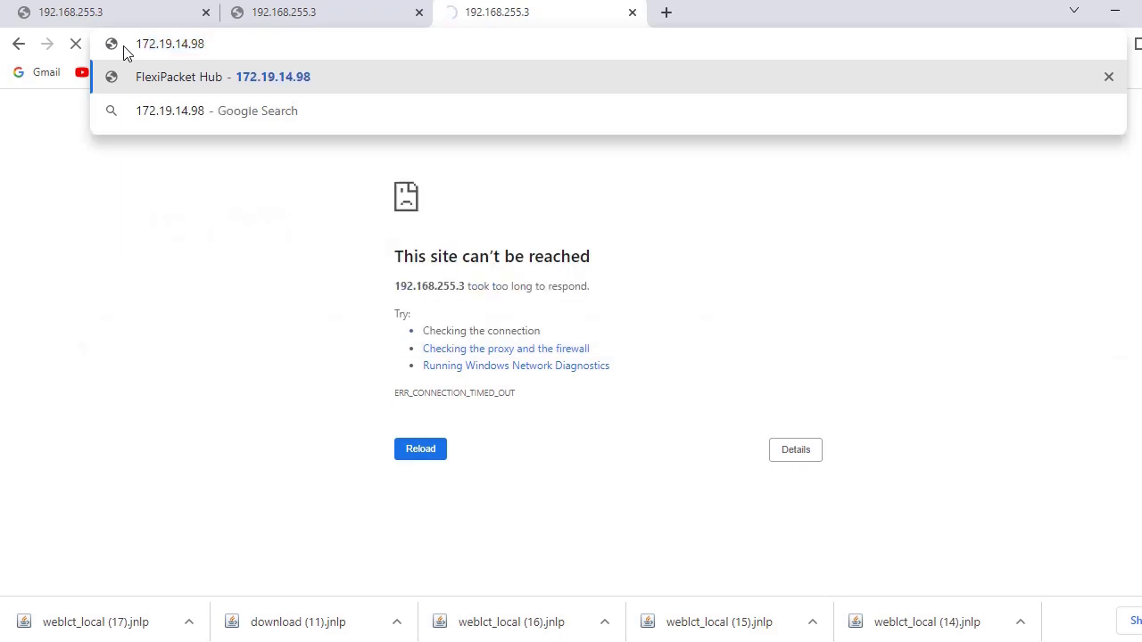
key("BackSpace")
key("BackSpace")
type("100")
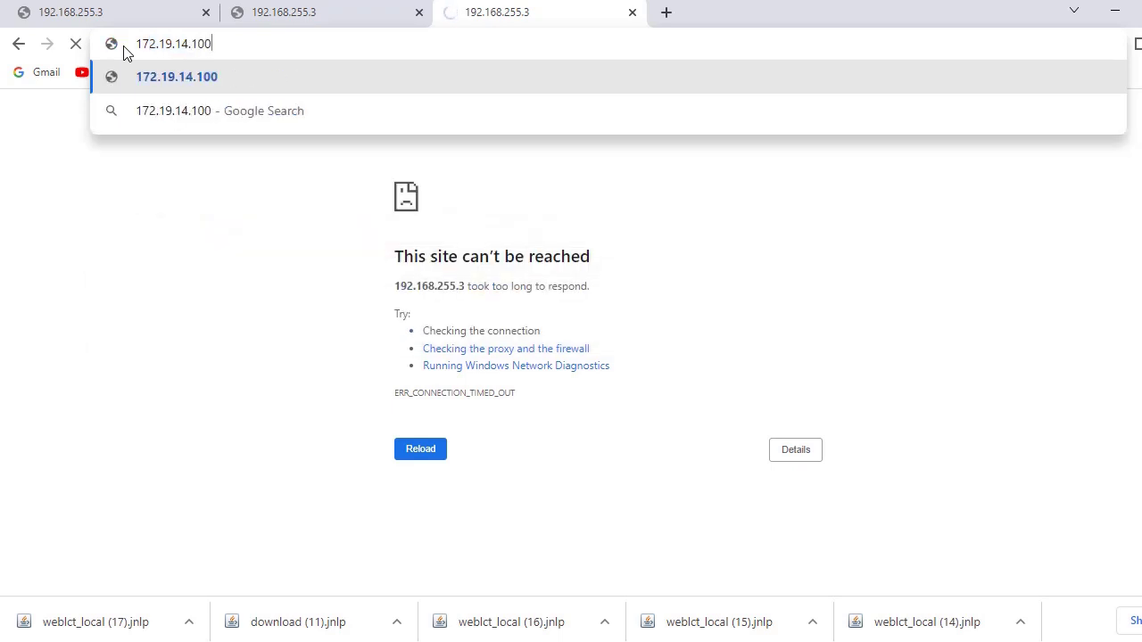
key("Return")
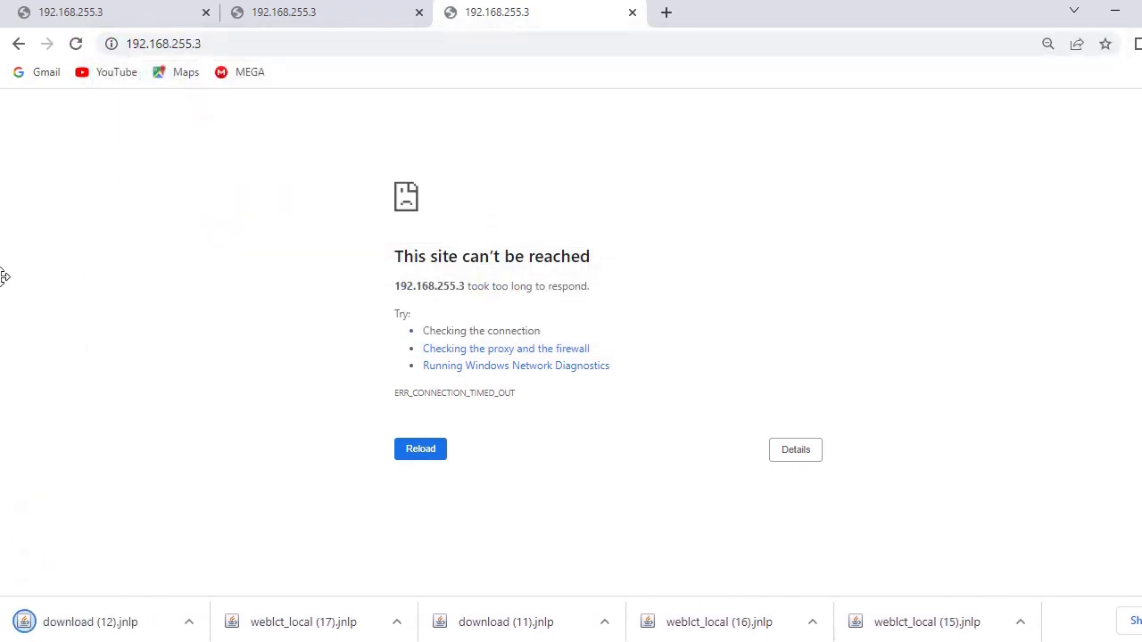
left_click(89, 621)
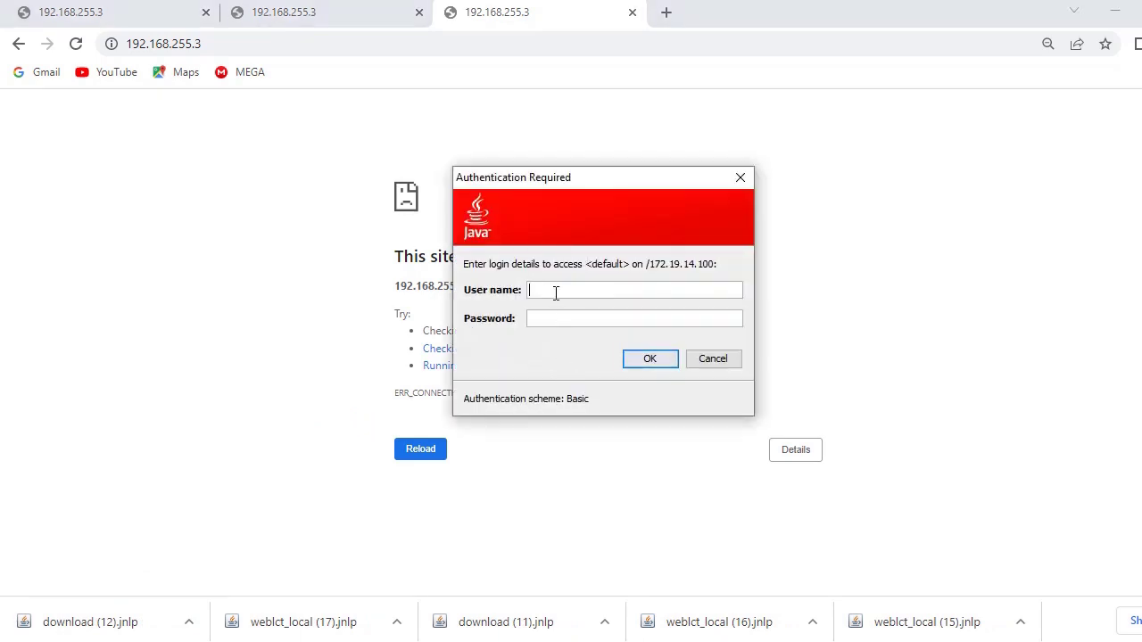
Step: Sign in to the Java Authentication Required dialog as admin with the account password
type("admin")
left_click(550, 315)
type("**********")
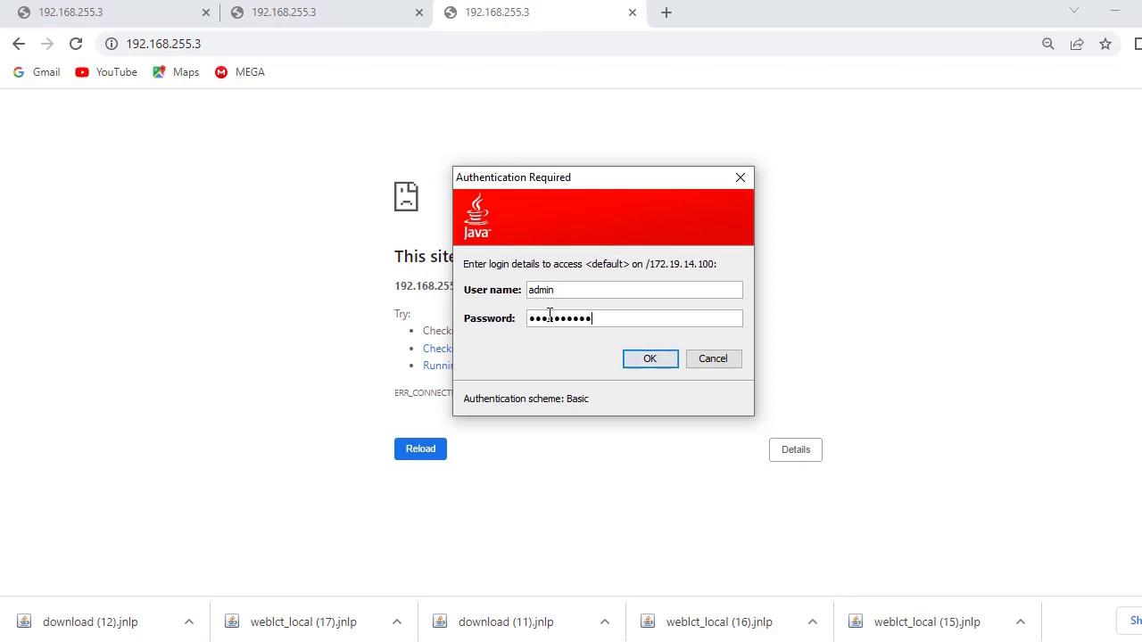
key("Return")
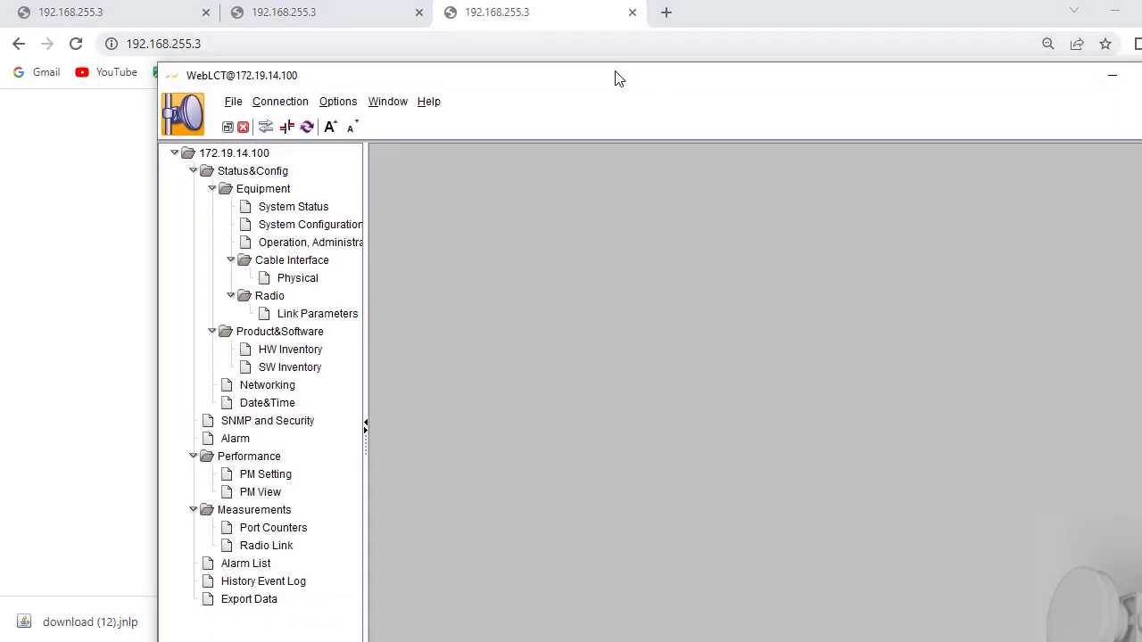
Step: Move the WebLCT window to the top-left and open Equipment > System Configuration
left_click_drag(616, 79, 502, 21)
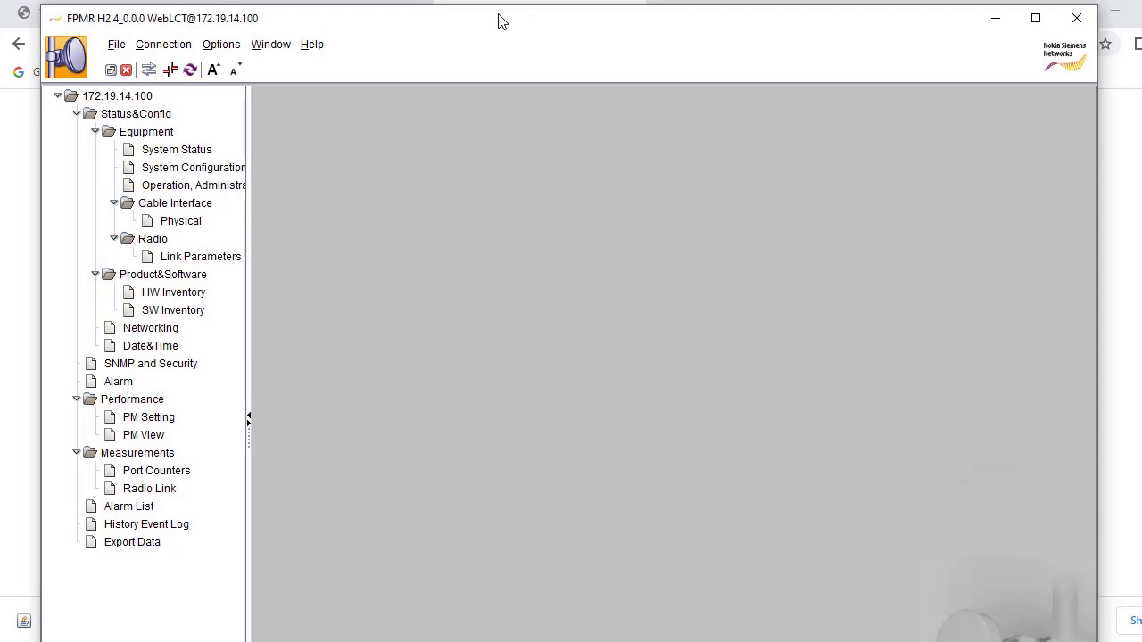
left_click(166, 134)
left_click(167, 167)
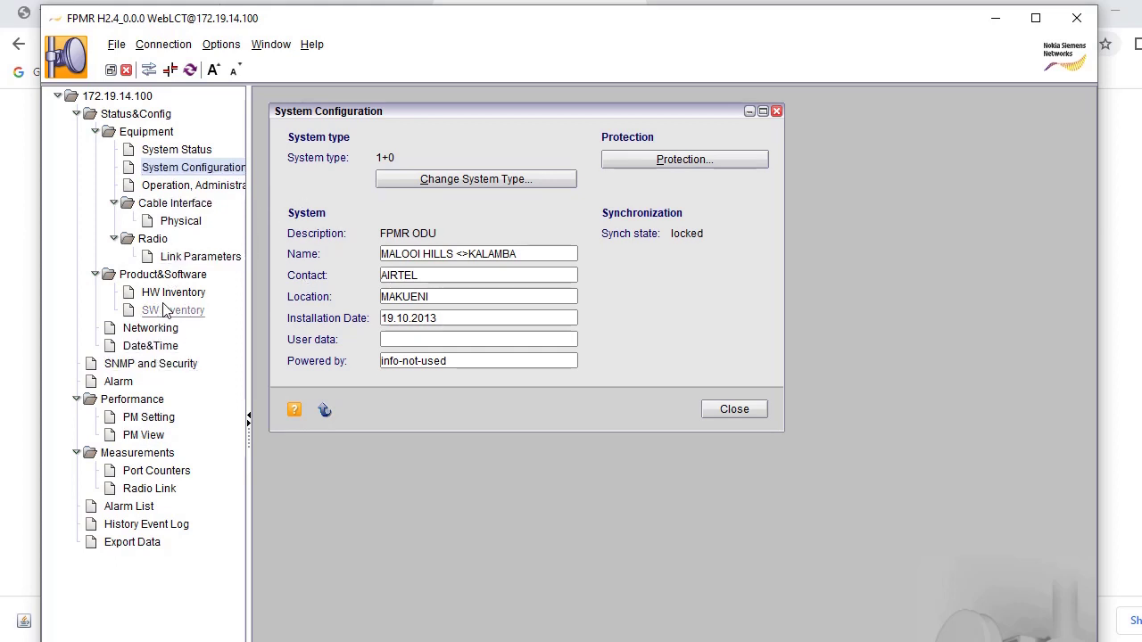
Step: Open Radio Link Parameters, then HW Inventory and SW Inventory showing loads H2.4.4023
left_click(198, 257)
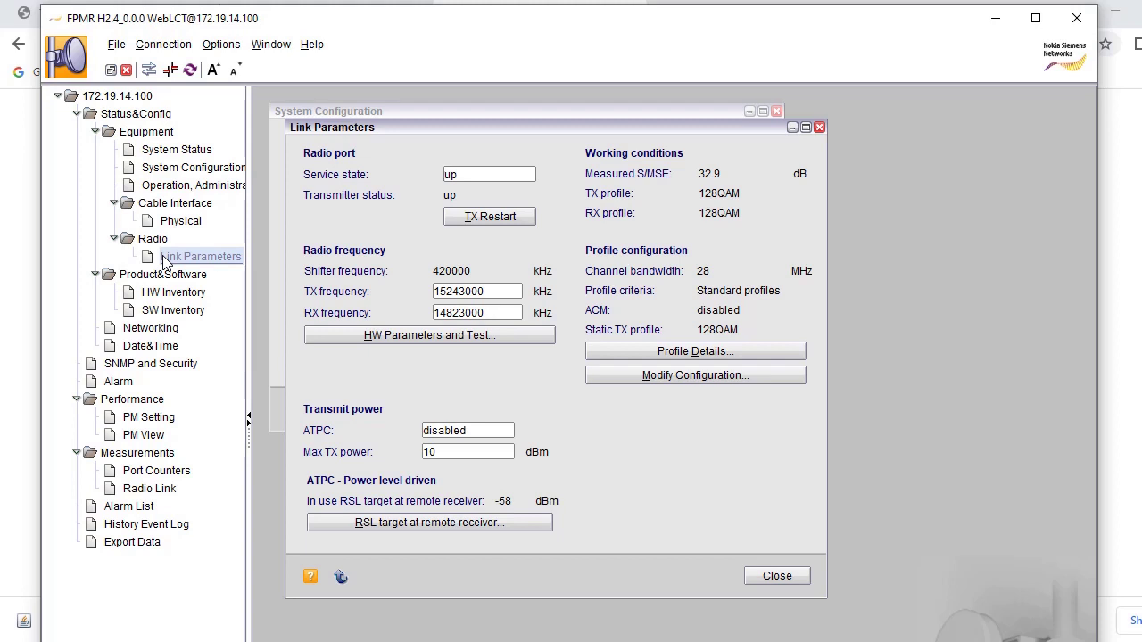
left_click(165, 294)
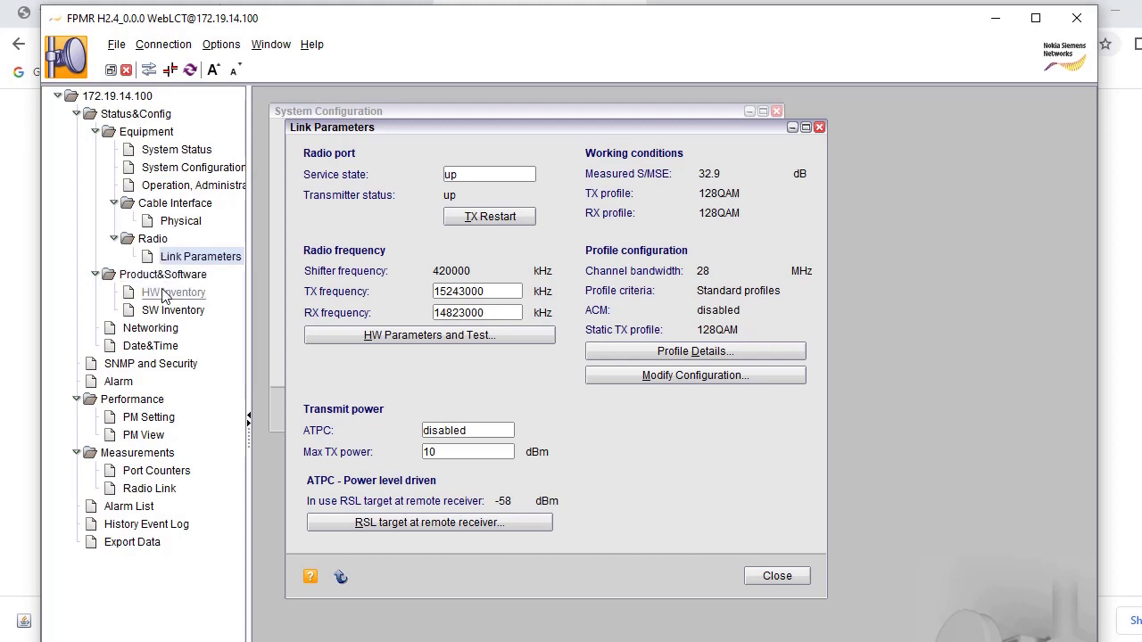
left_click(166, 312)
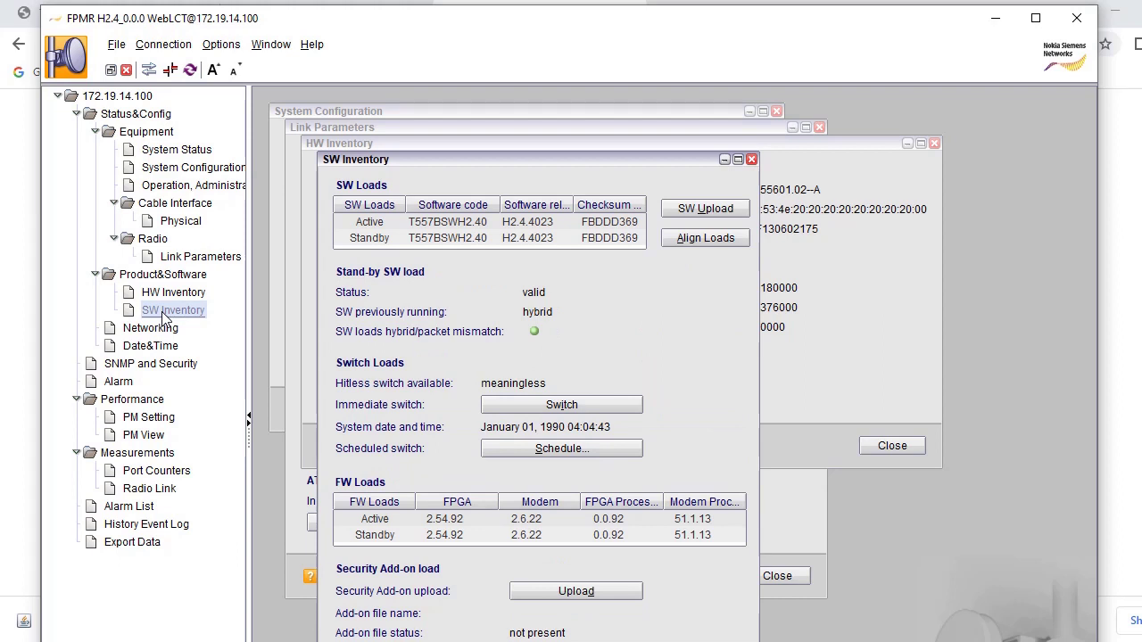
Step: Show the OAM Backup & Restore page, then the Alarm List with the minor Time server missing alarm
left_click(187, 186)
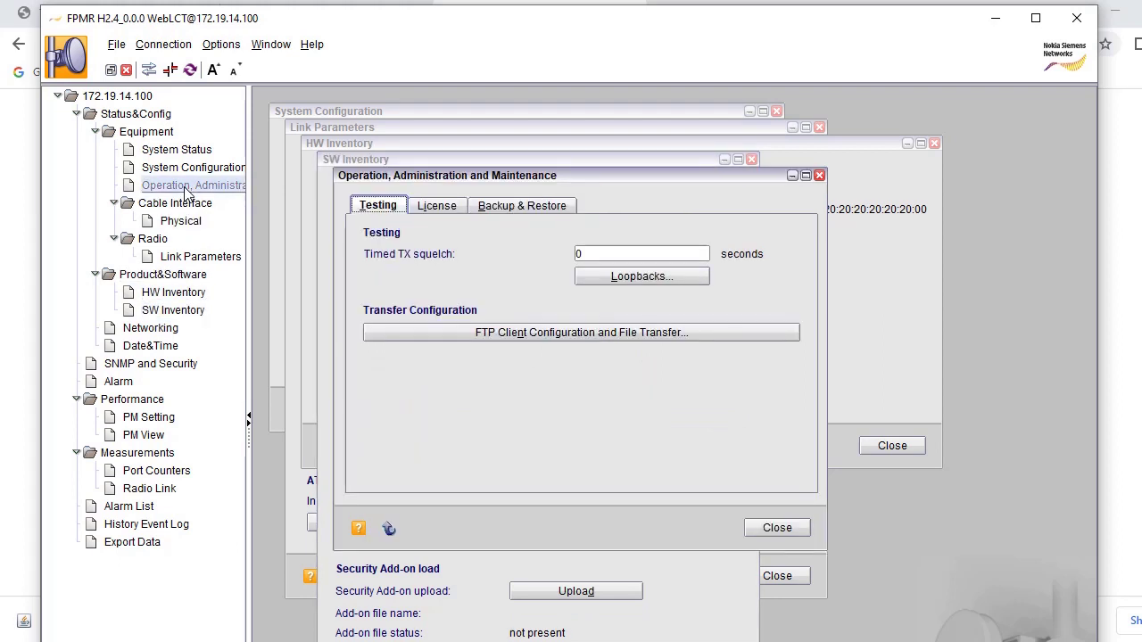
left_click(485, 207)
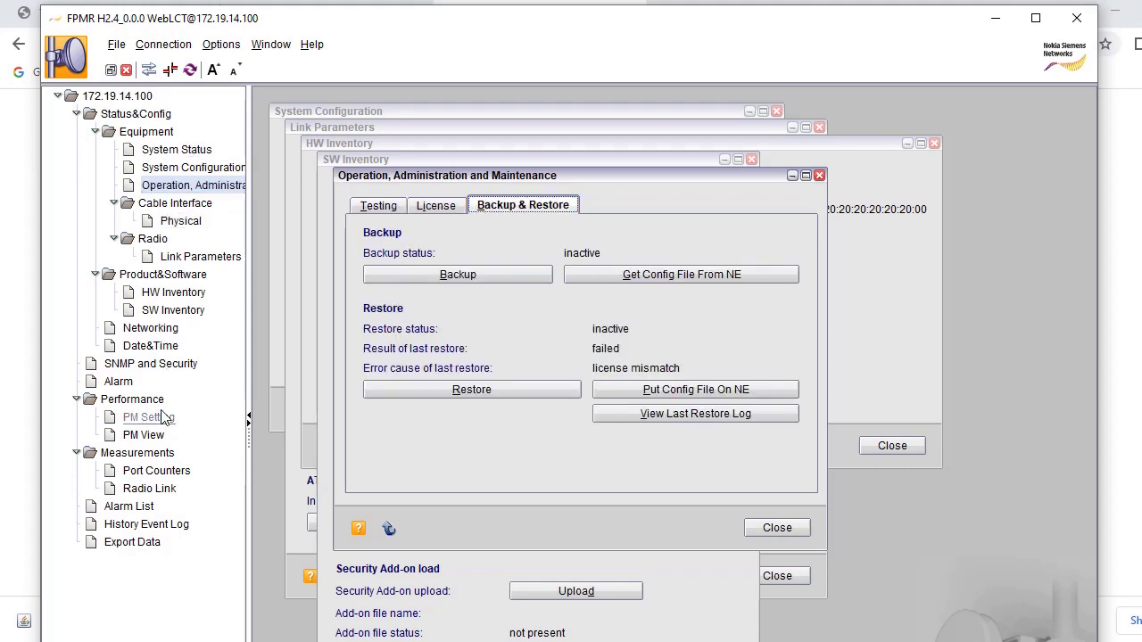
left_click(136, 509)
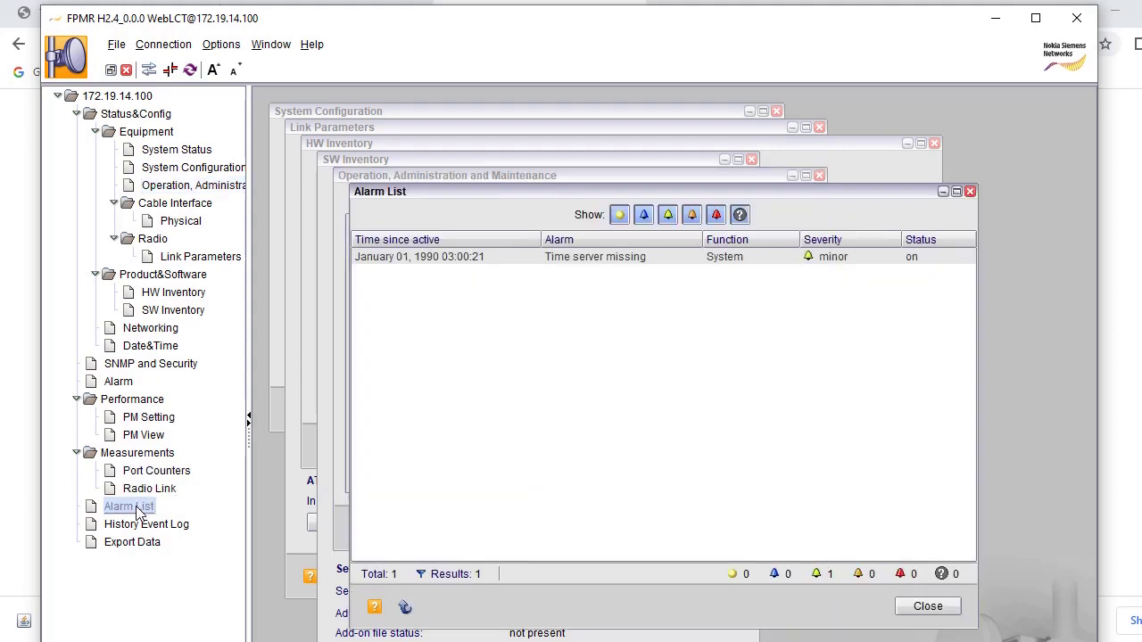
left_click(639, 256)
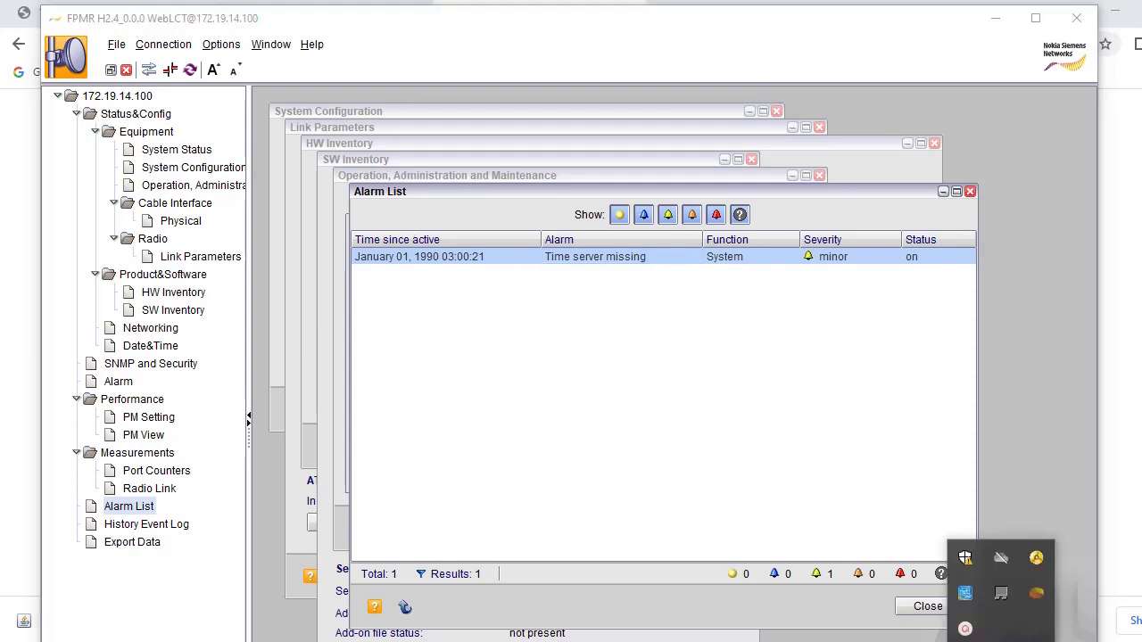
left_click(965, 632)
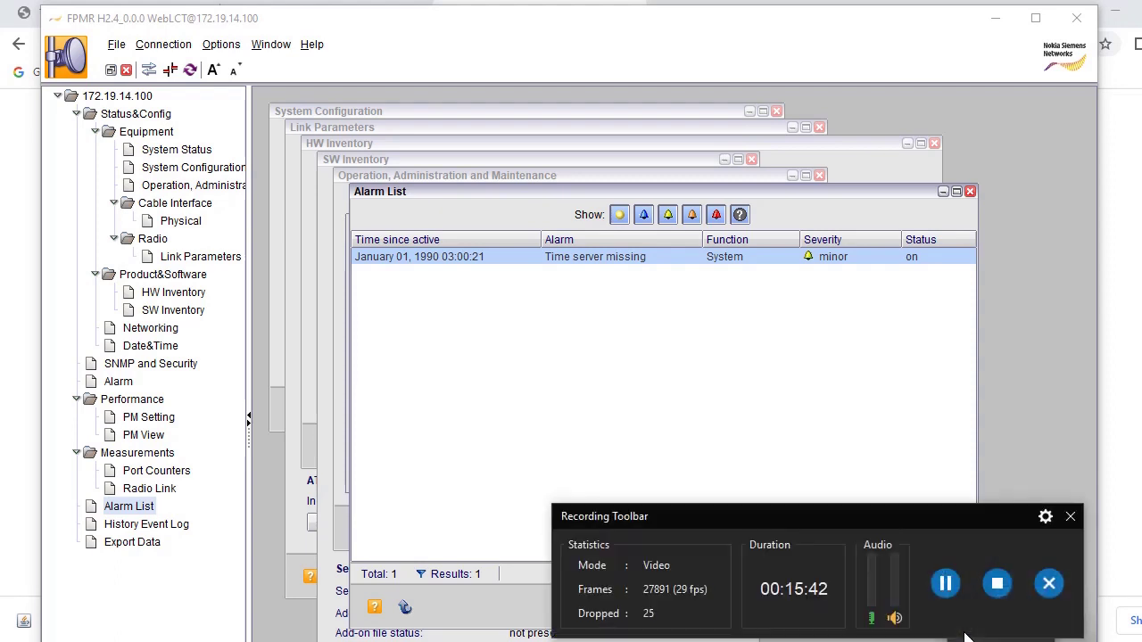